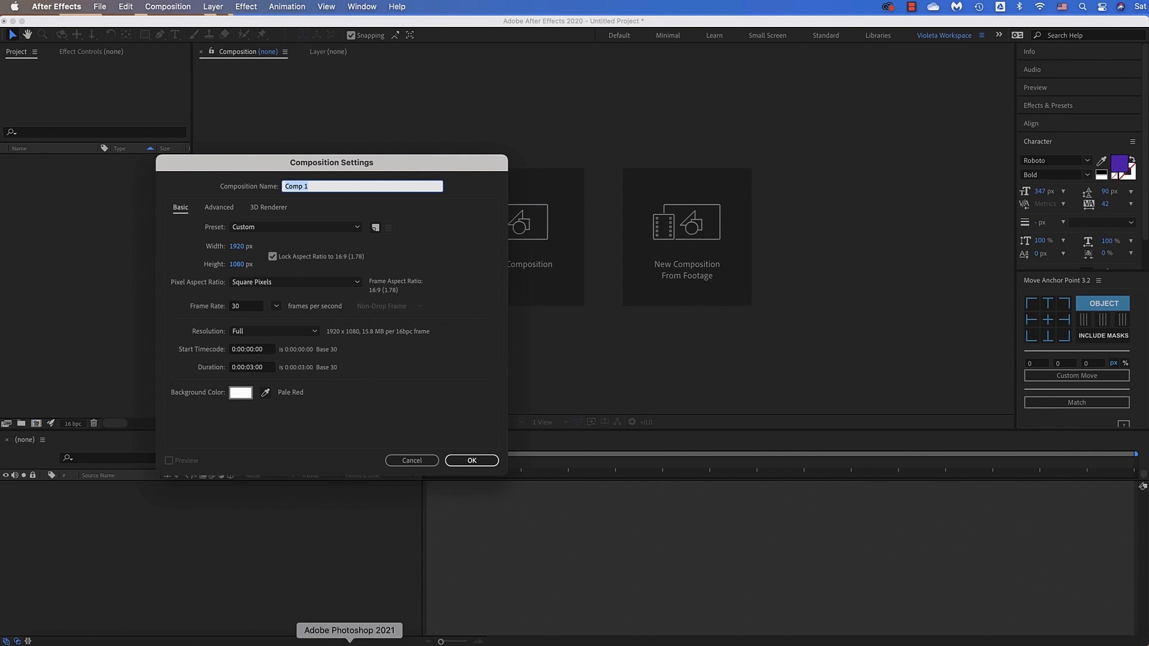
Name the new composition 3D and create it
type("3D")
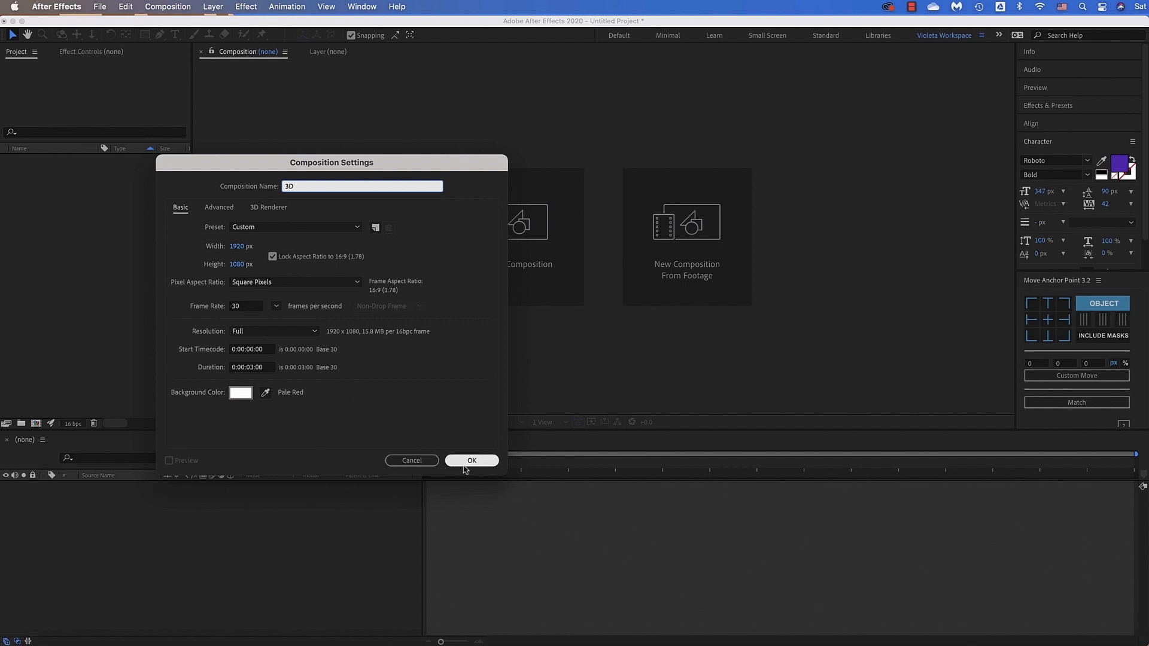
left_click(470, 461)
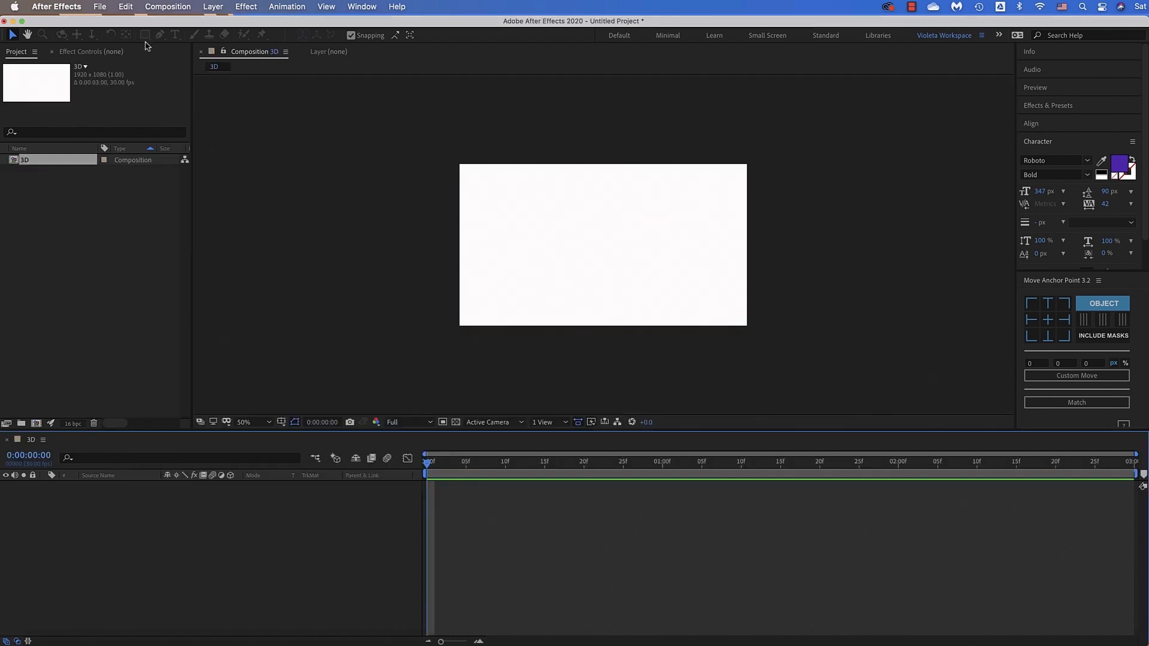
left_click(220, 121)
Set the text fill to a brighter purple and add the text "Ae" near the middle of the composition
left_click(175, 34)
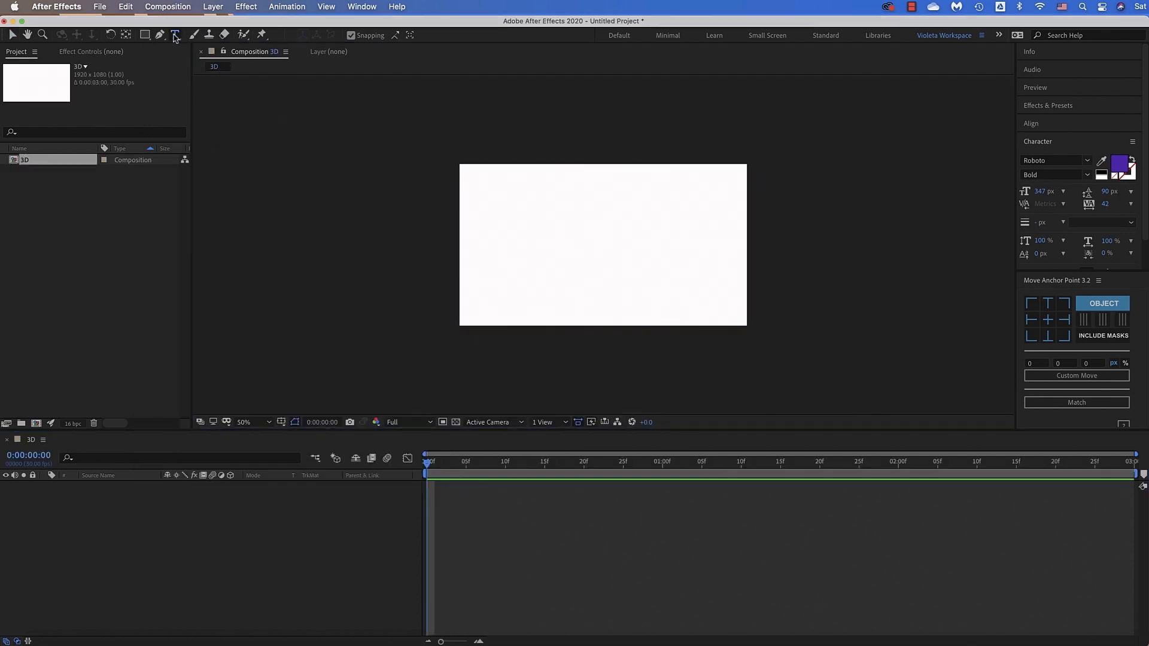
left_click(1087, 161)
left_click(1088, 161)
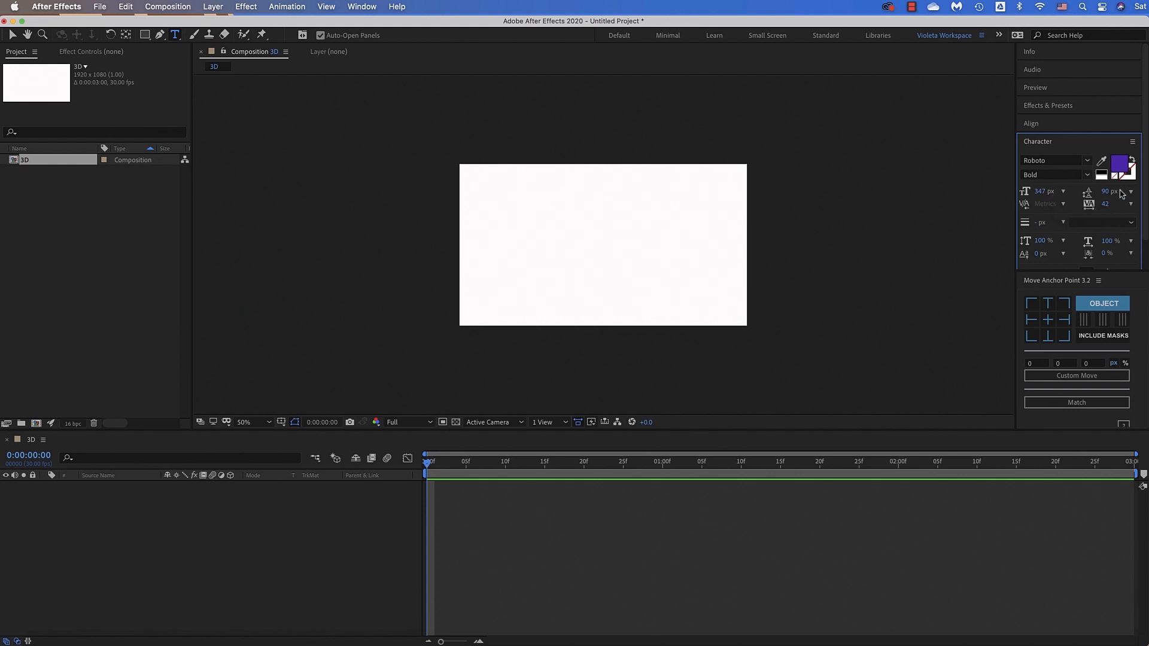
left_click(1119, 164)
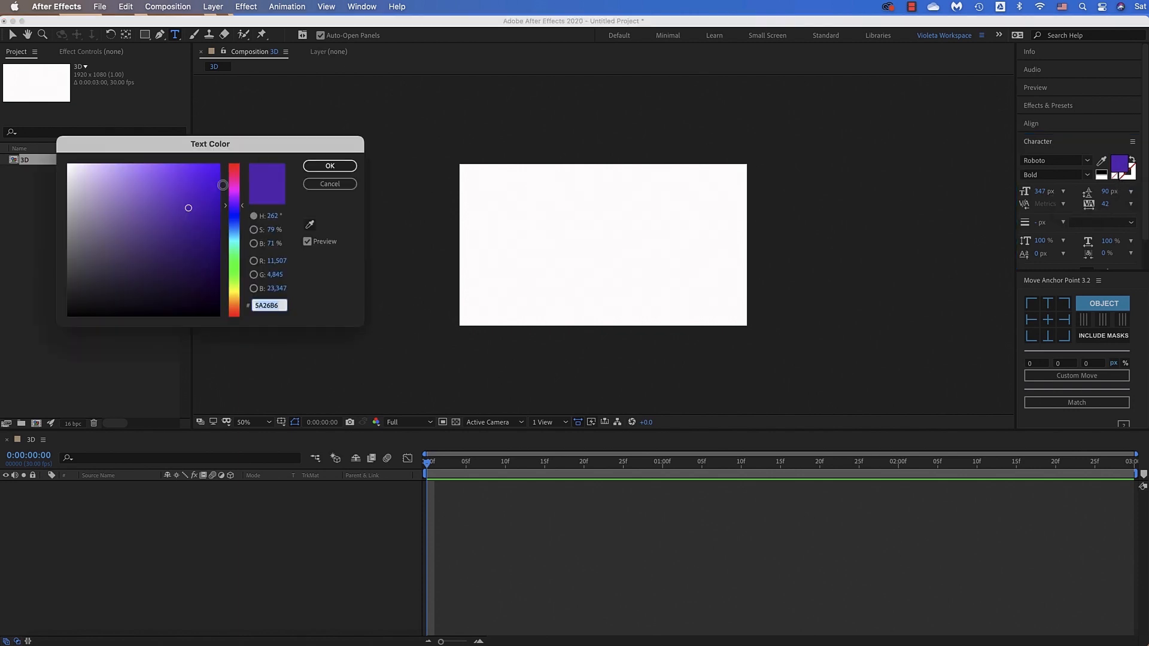
left_click(178, 181)
left_click(330, 165)
left_click(539, 259)
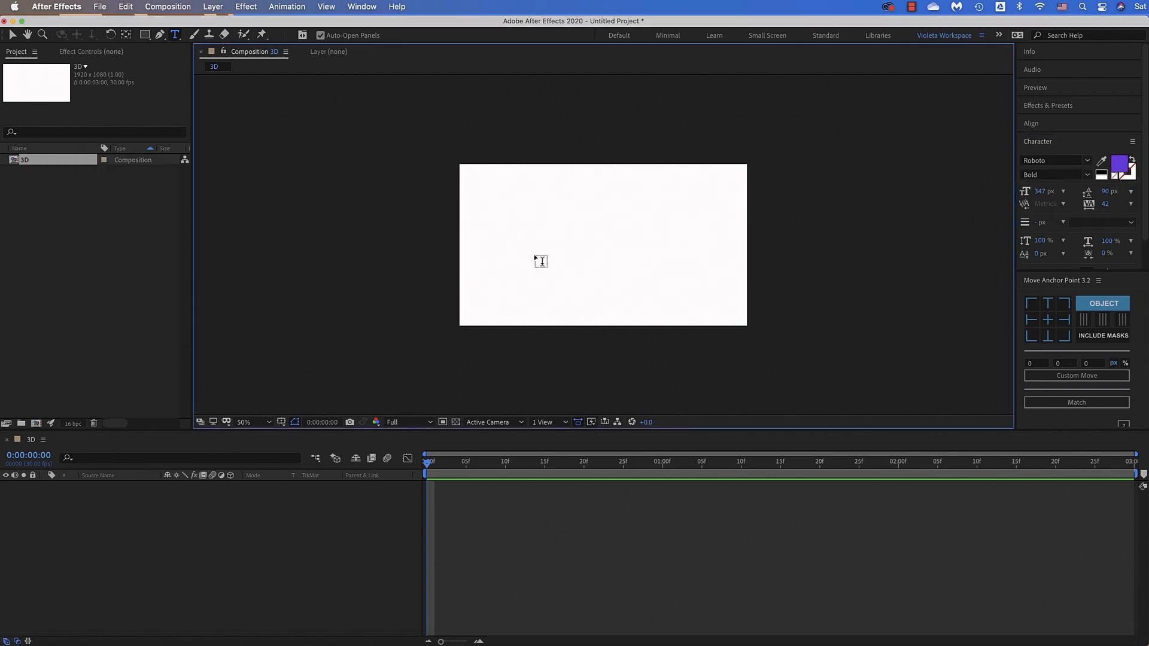
type("Ae")
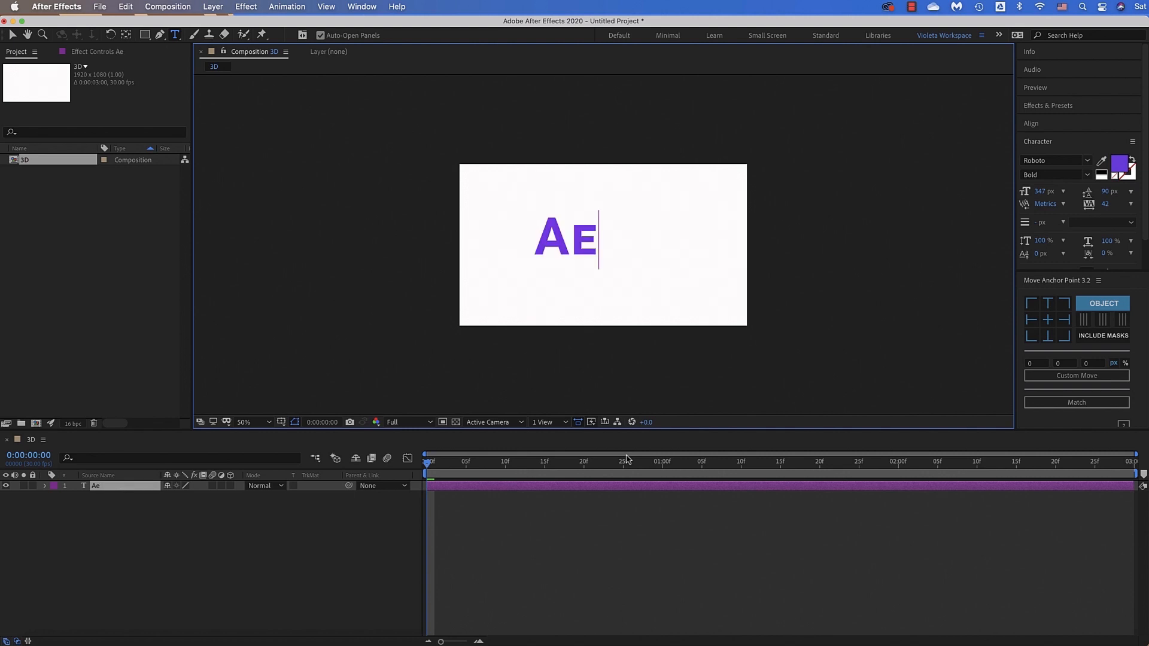
Center the Ae text horizontally and vertically in the composition and move its anchor point to the center of the text
double_click(548, 241)
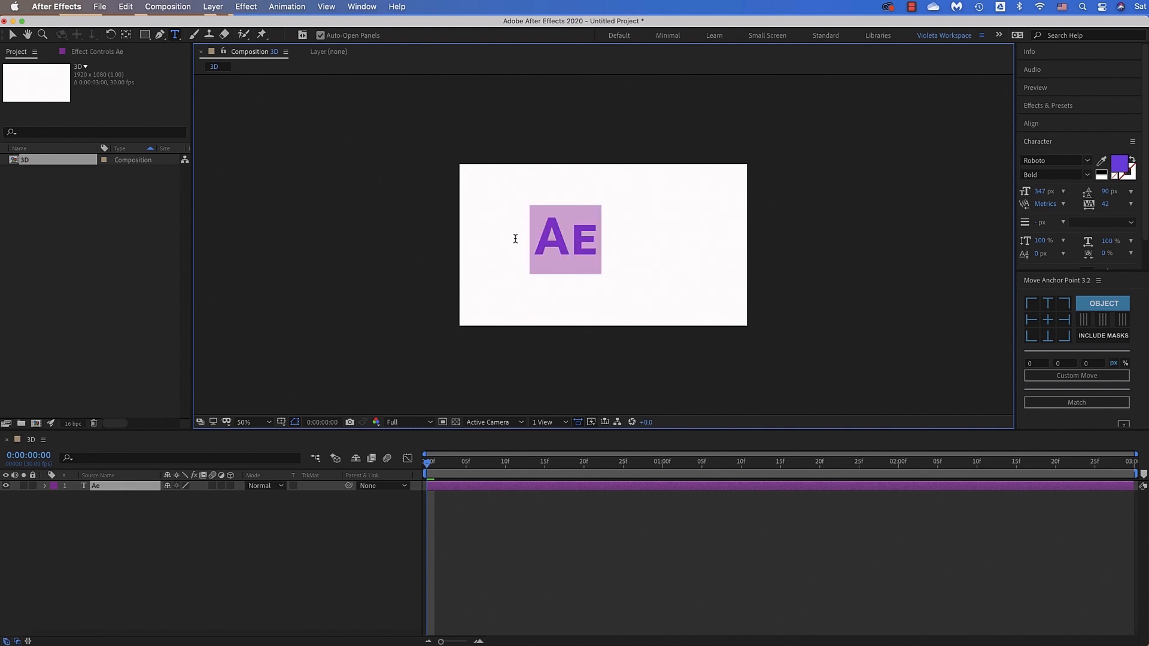
left_click(1030, 124)
left_click(1049, 153)
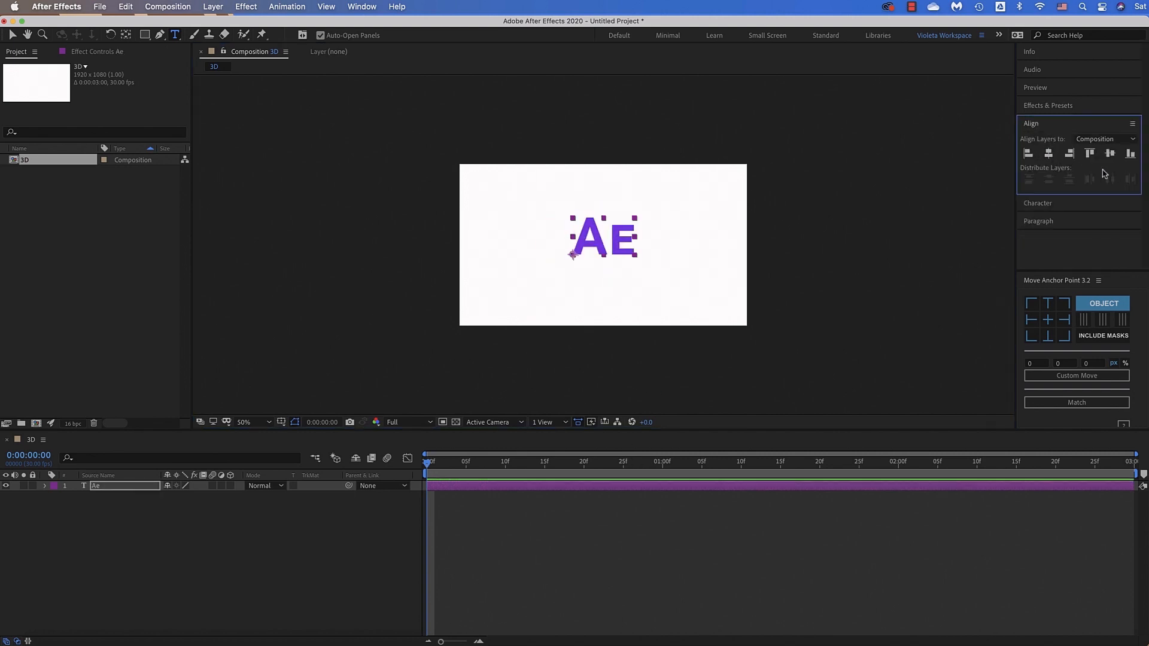
left_click(1110, 153)
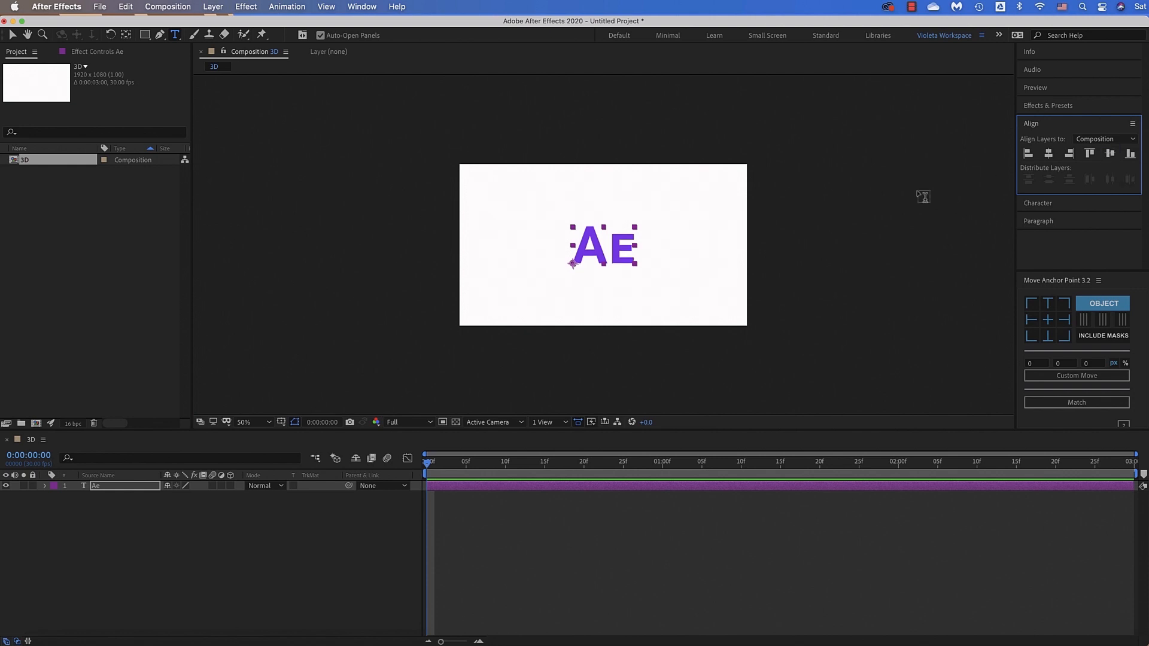
left_click(12, 35)
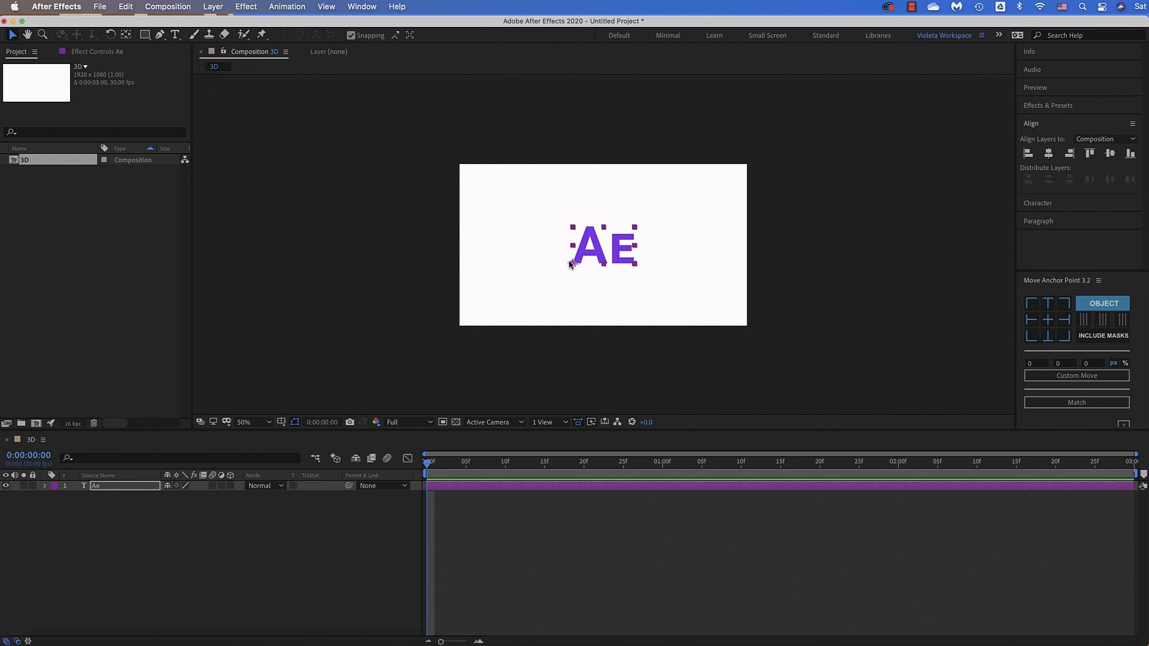
left_click(1047, 320)
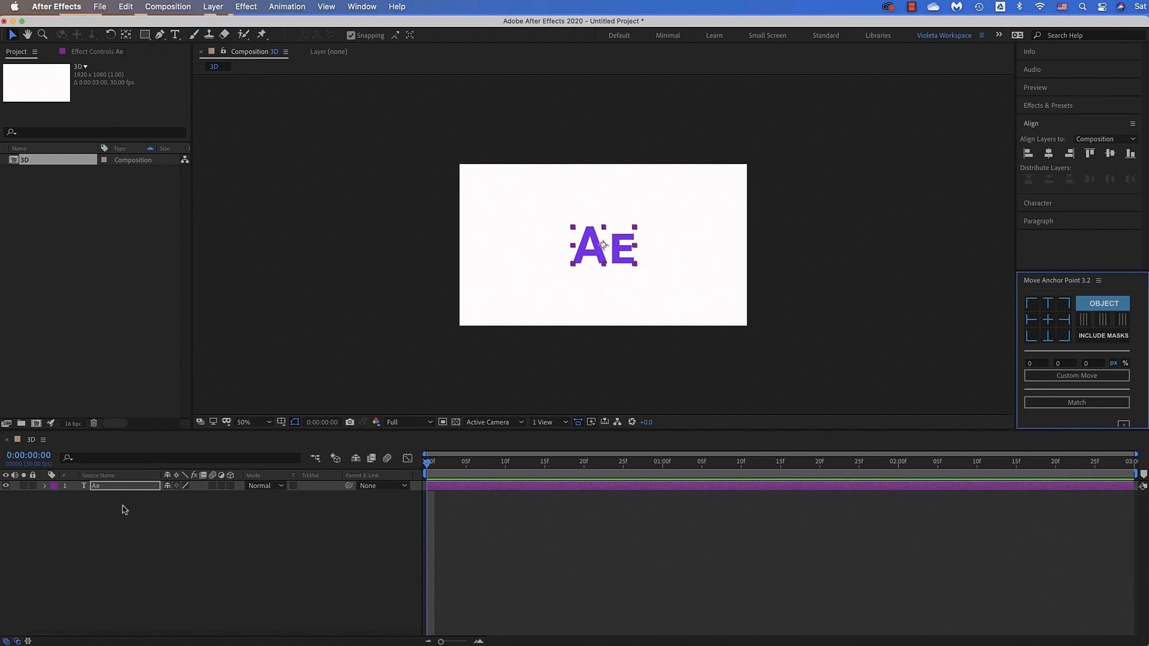
Make the Ae text a 3D layer and give its Position the expression [position[0],position[1],index]
left_click(137, 487)
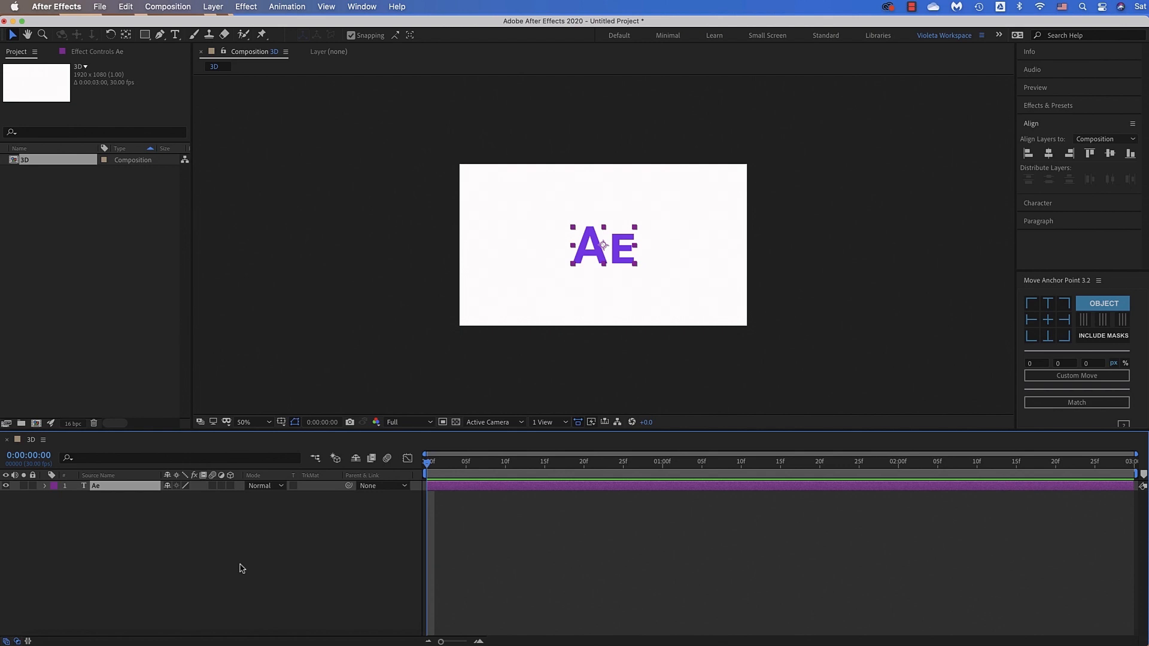
left_click(231, 486)
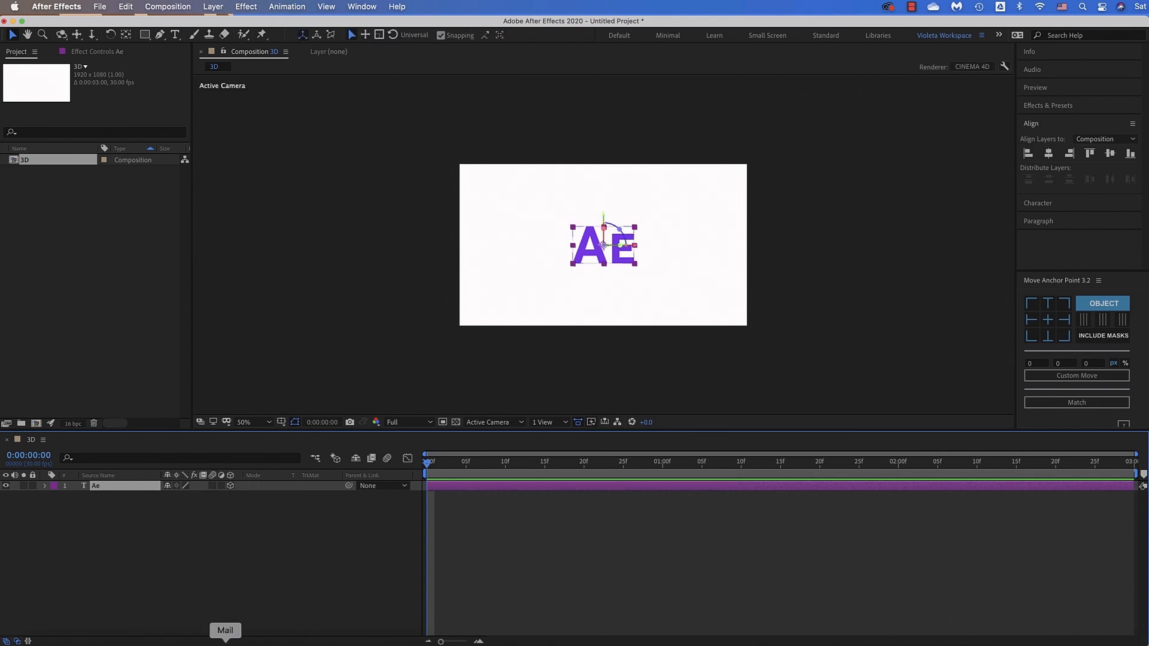
key("p")
left_click(76, 496)
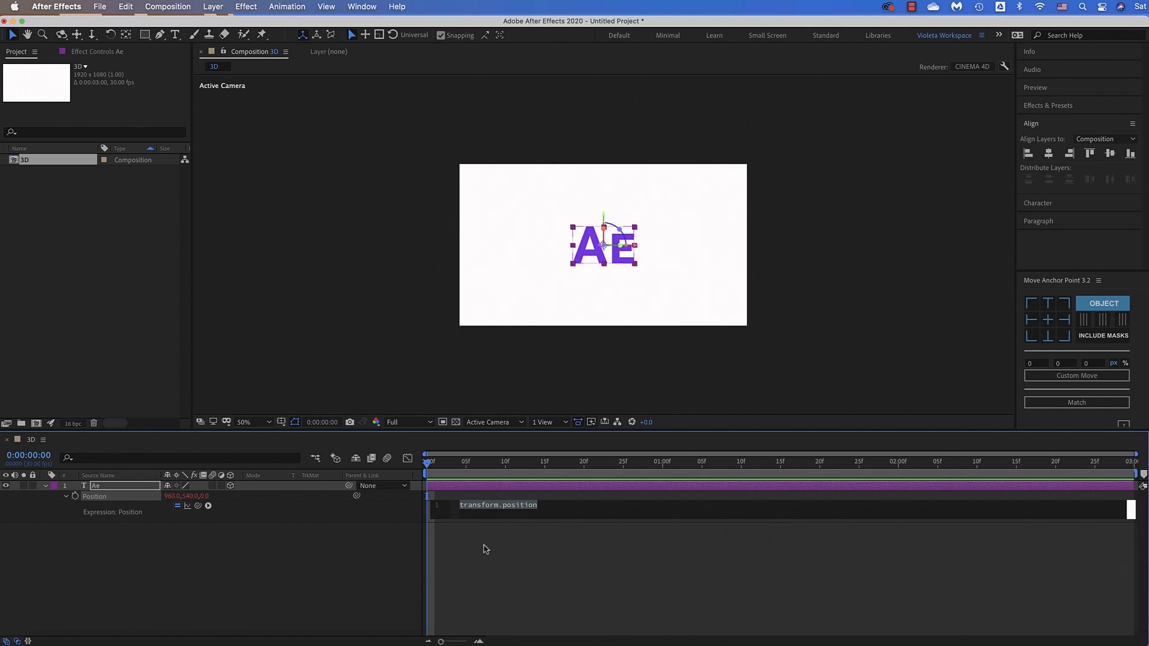
type("[positio")
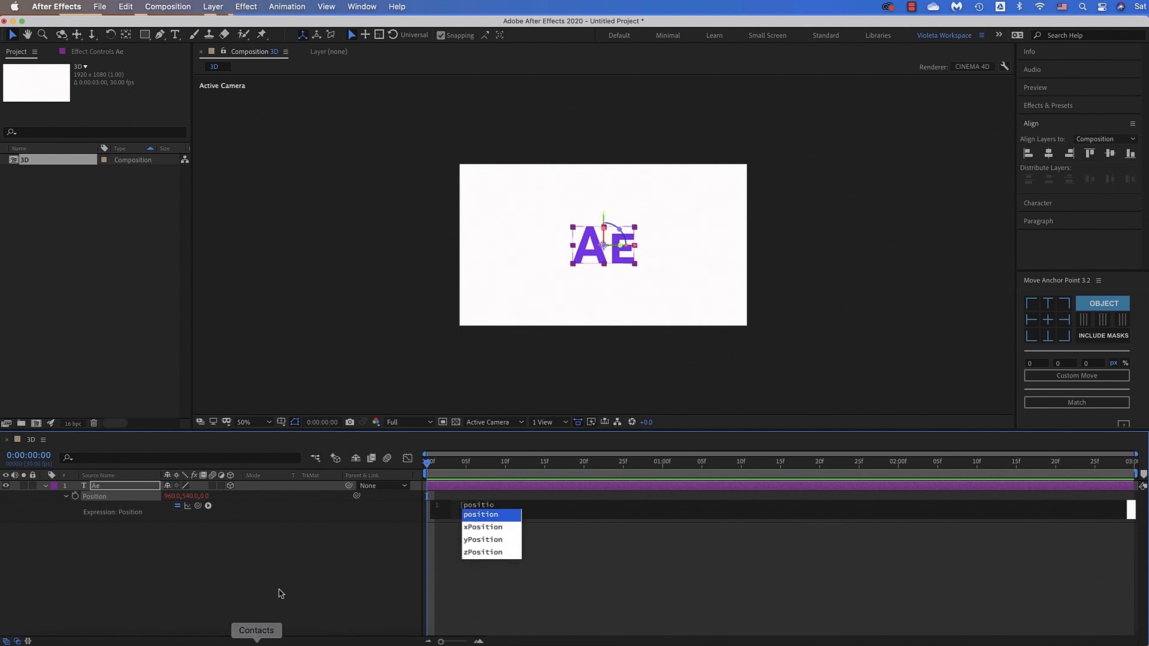
left_click(496, 516)
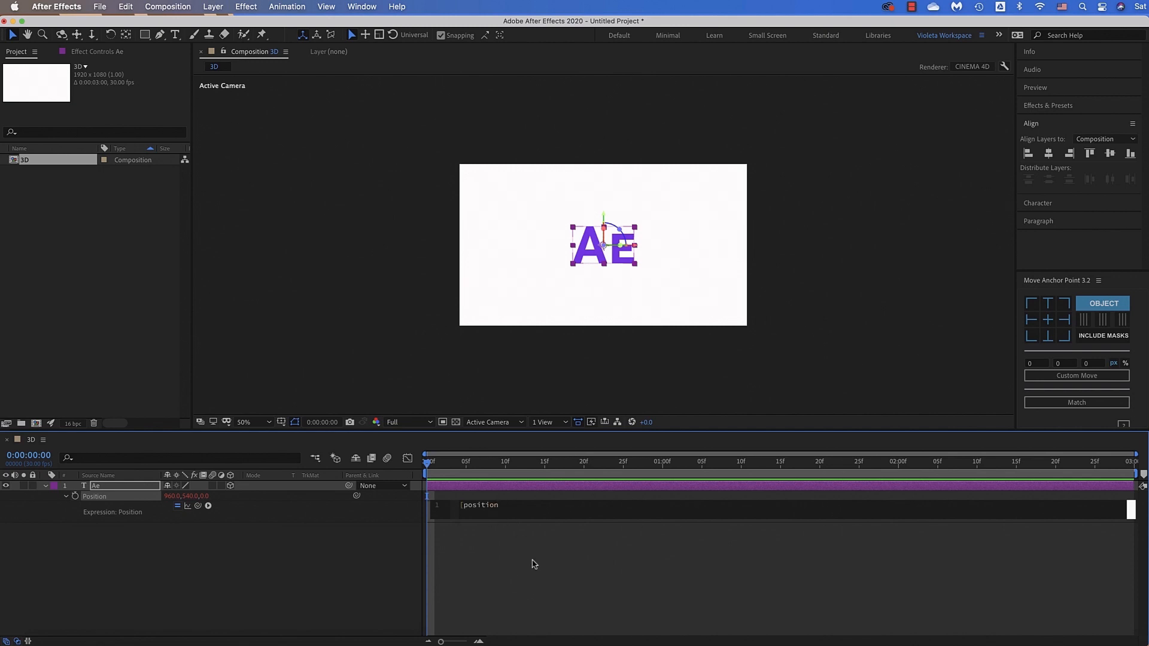
type("[0],posi")
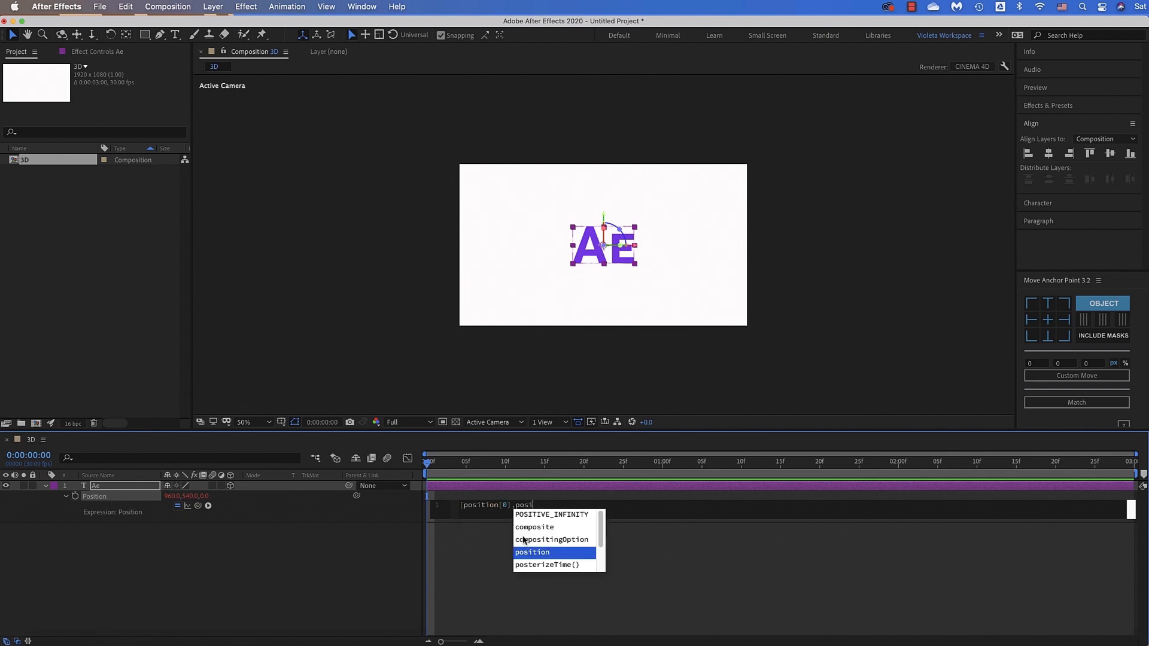
left_click(539, 553)
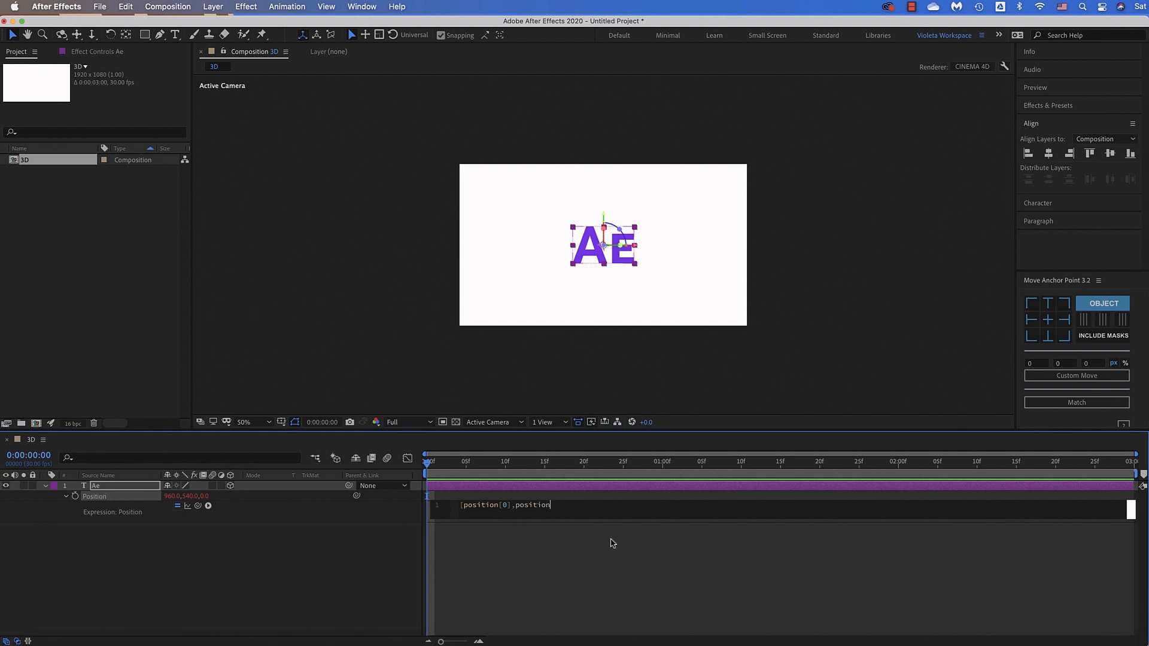
type("[1],in")
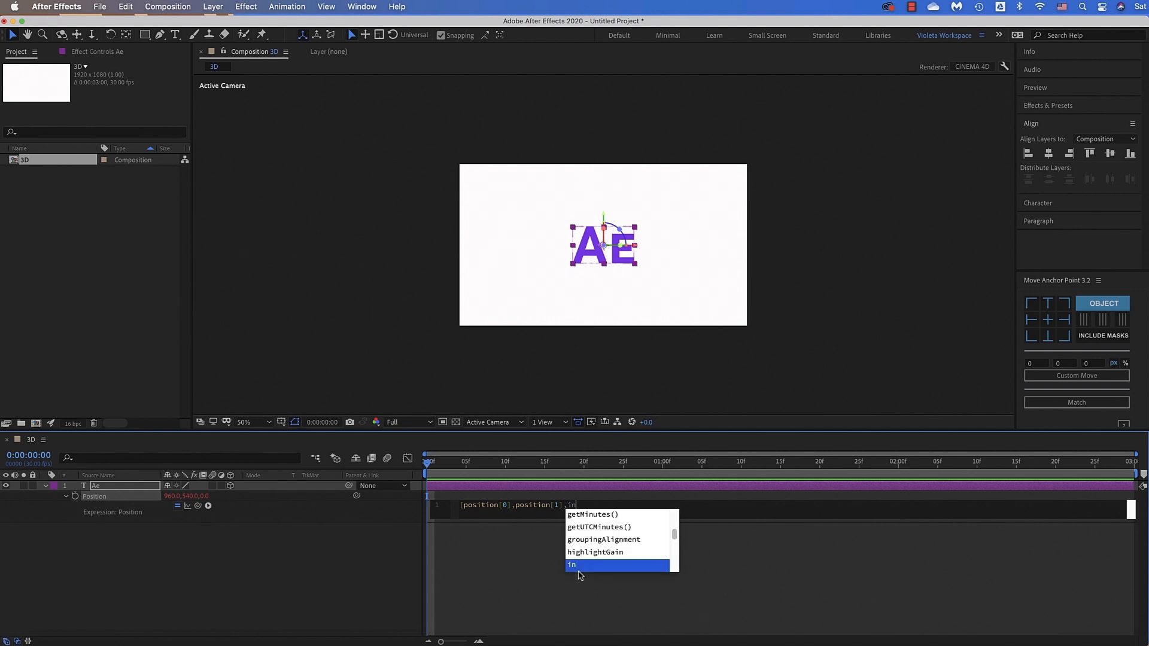
type("dex]")
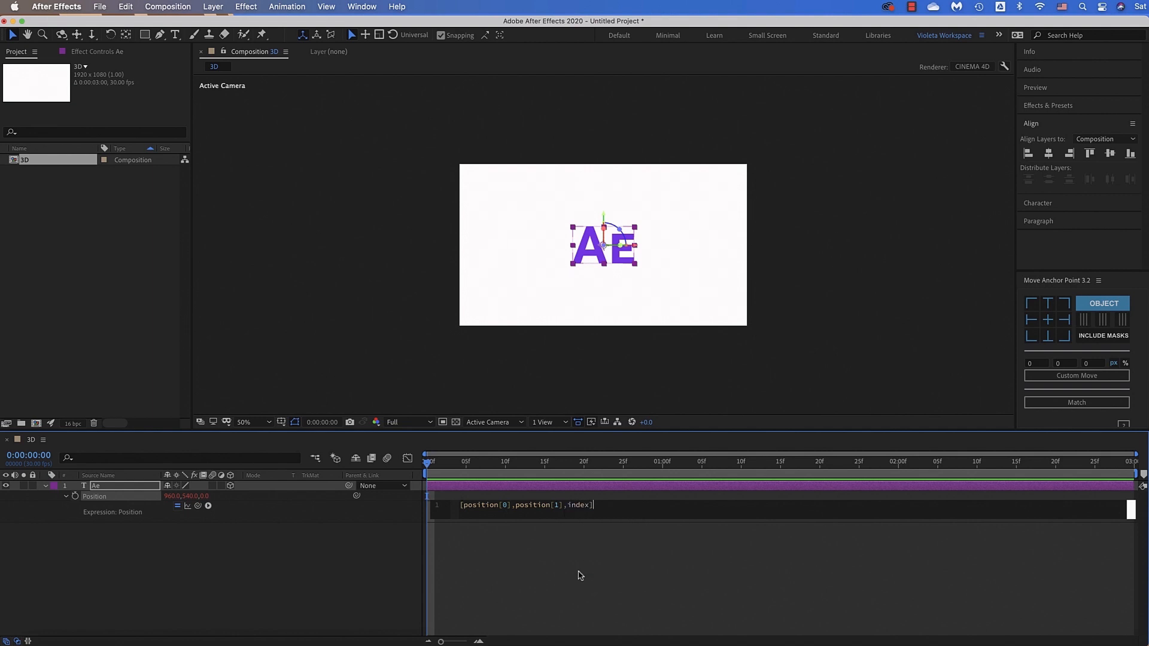
left_click(352, 586)
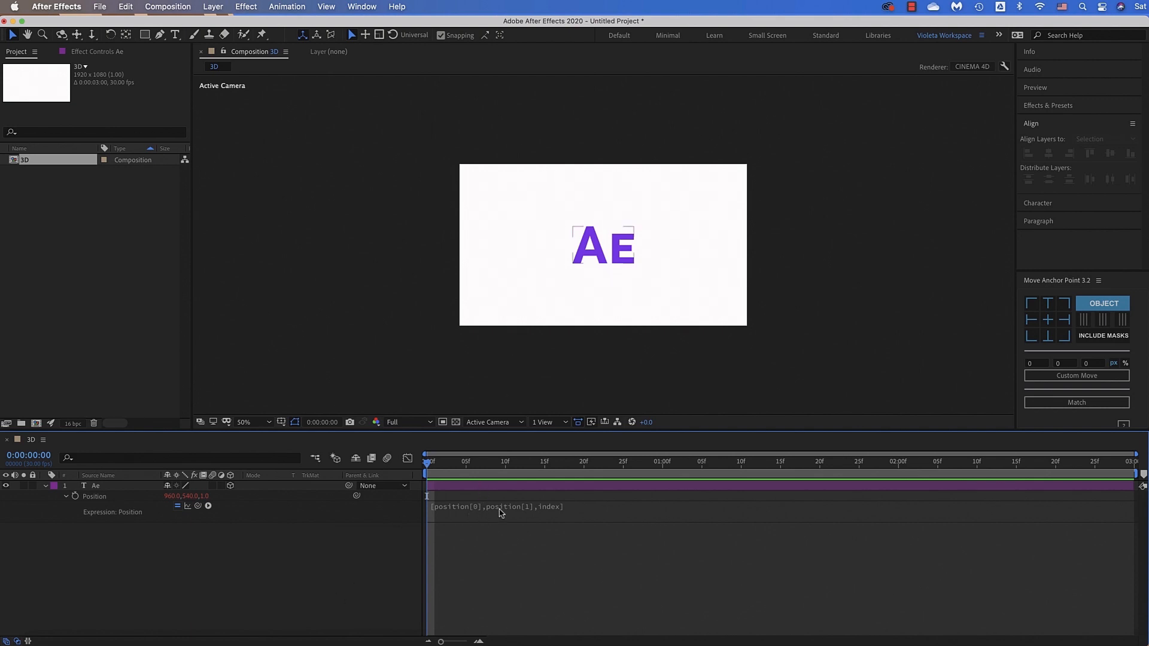
Duplicate the Ae layer repeatedly until the stack reaches Ae 40
left_click(118, 487)
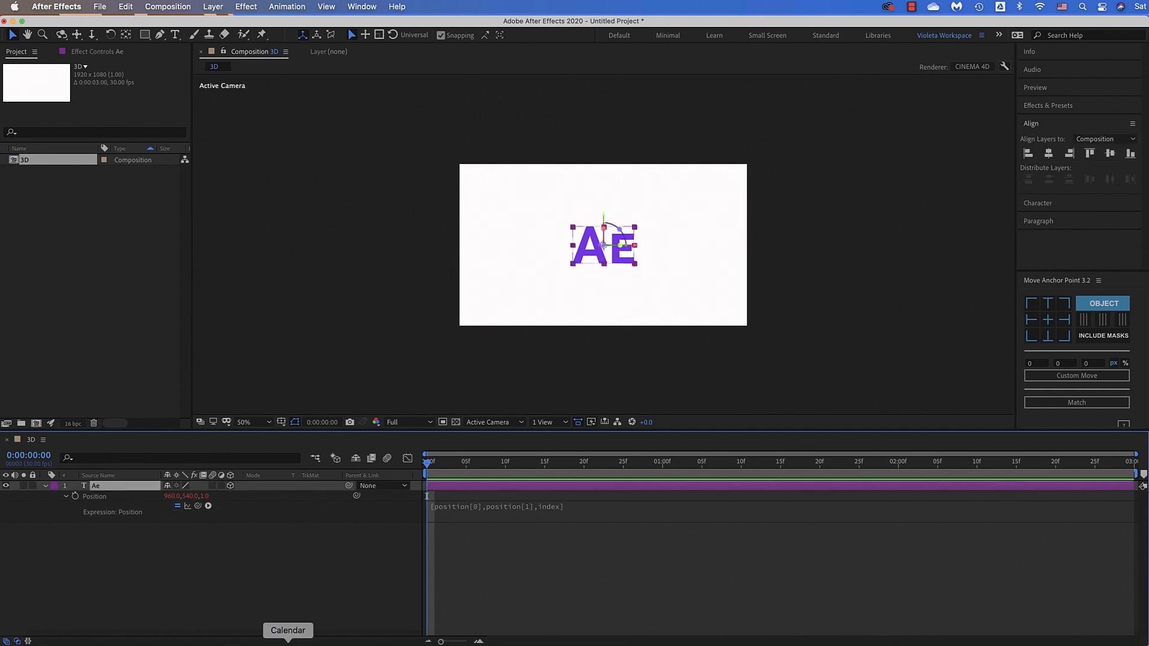
key("super+d")
key("super+d")
key("super+d")
key("super+d")
key("super+d")
key("super+d")
key("super+d")
key("super+d")
key("super+d")
key("super+d")
key("super+d")
key("super+d")
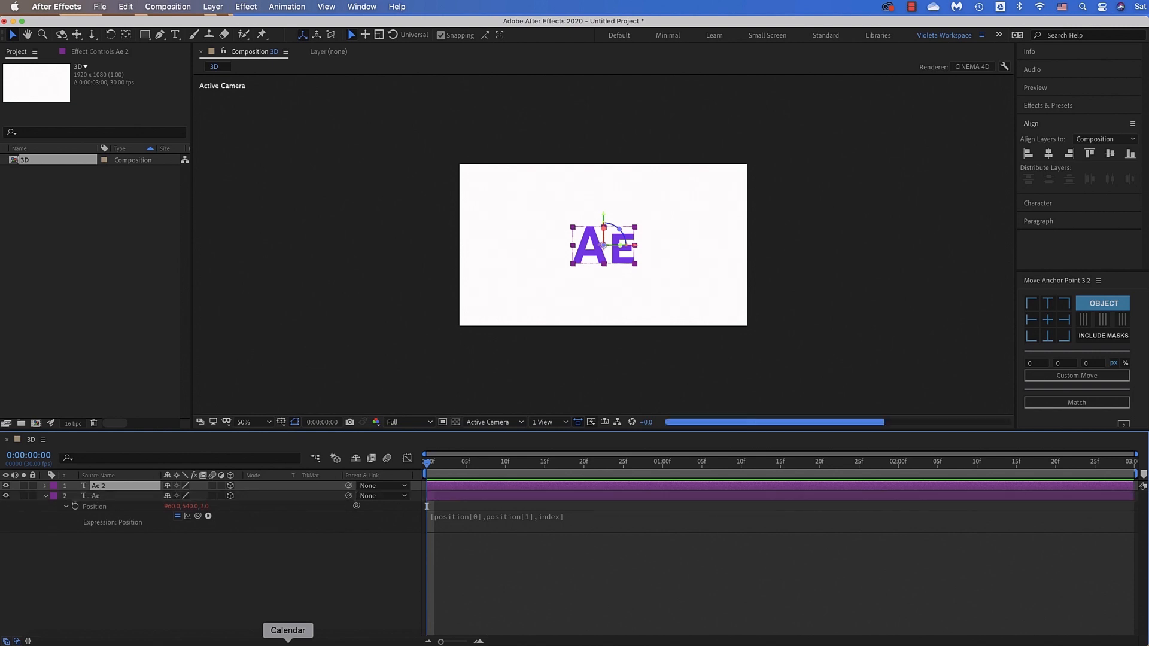
key("super+d")
key("super+d")
key("super+d")
key("super+d")
key("super+d")
key("super+d")
key("super+d")
key("super+d")
key("super+d")
key("super+d")
key("super+d")
key("super+d")
key("super+d")
key("super+d")
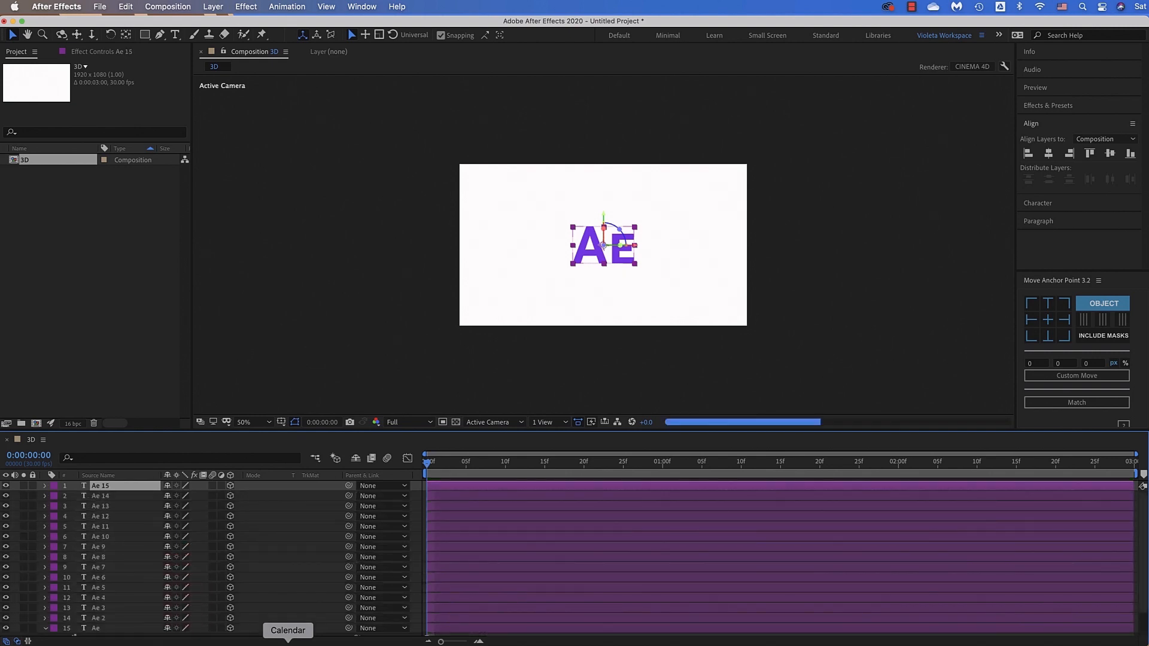
key("super+d")
key("super+d")
key("super+d")
key("super+d")
key("super+d")
key("super+d")
key("super+d")
key("super+d")
key("super+d")
key("super+d")
key("super+d")
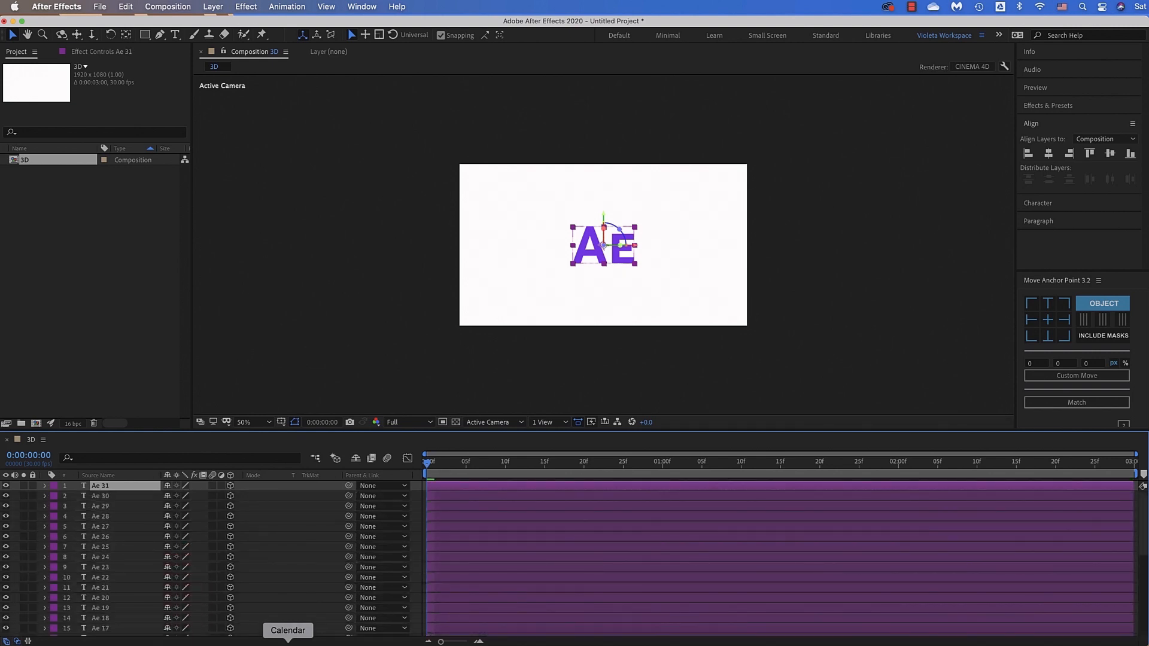
key("super+d")
key("super+d")
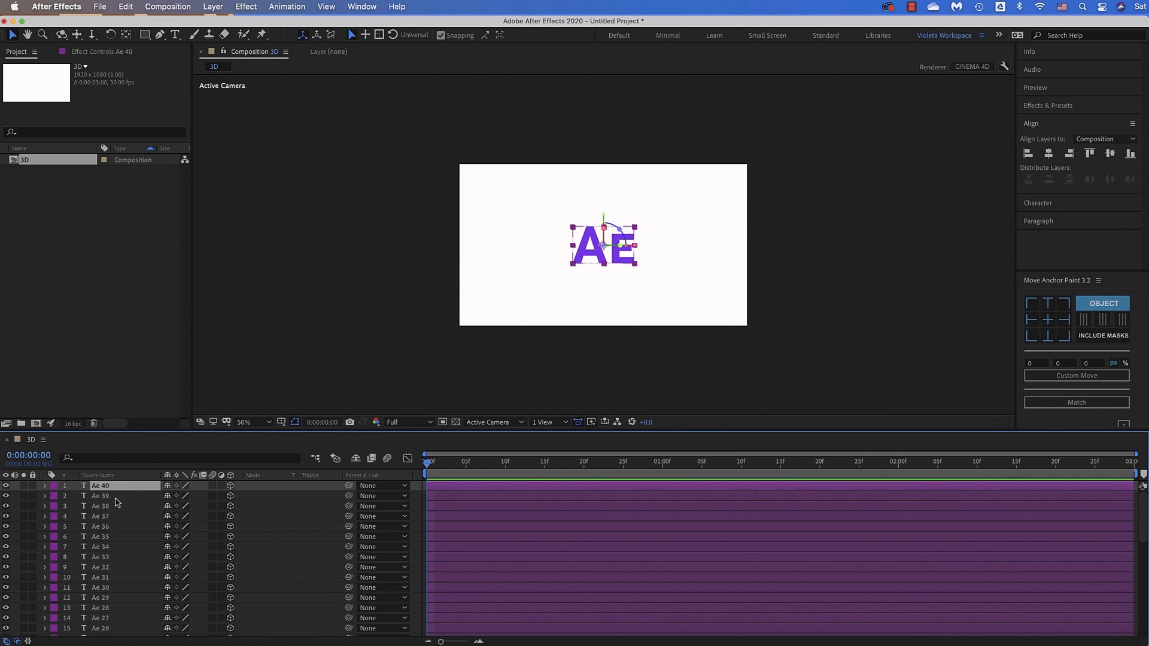
Check the Position expressions of layers Ae 40, Ae 39 and Ae 38, and leave the layers collapsed and deselected
left_click(114, 507, "shift")
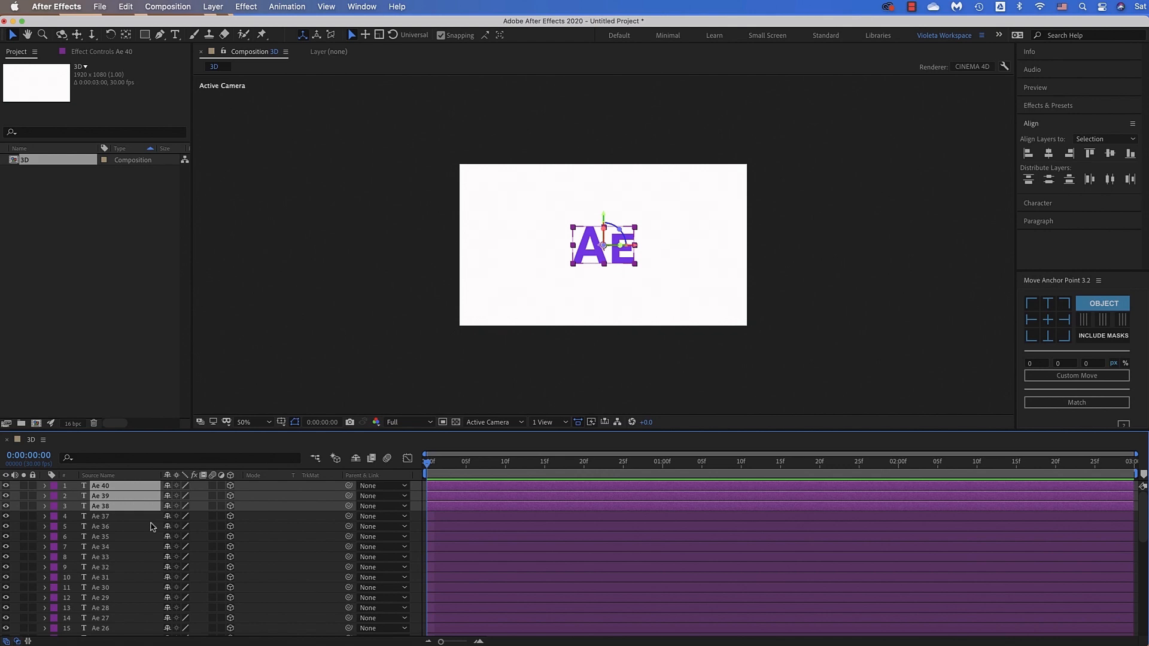
key("e")
key("e")
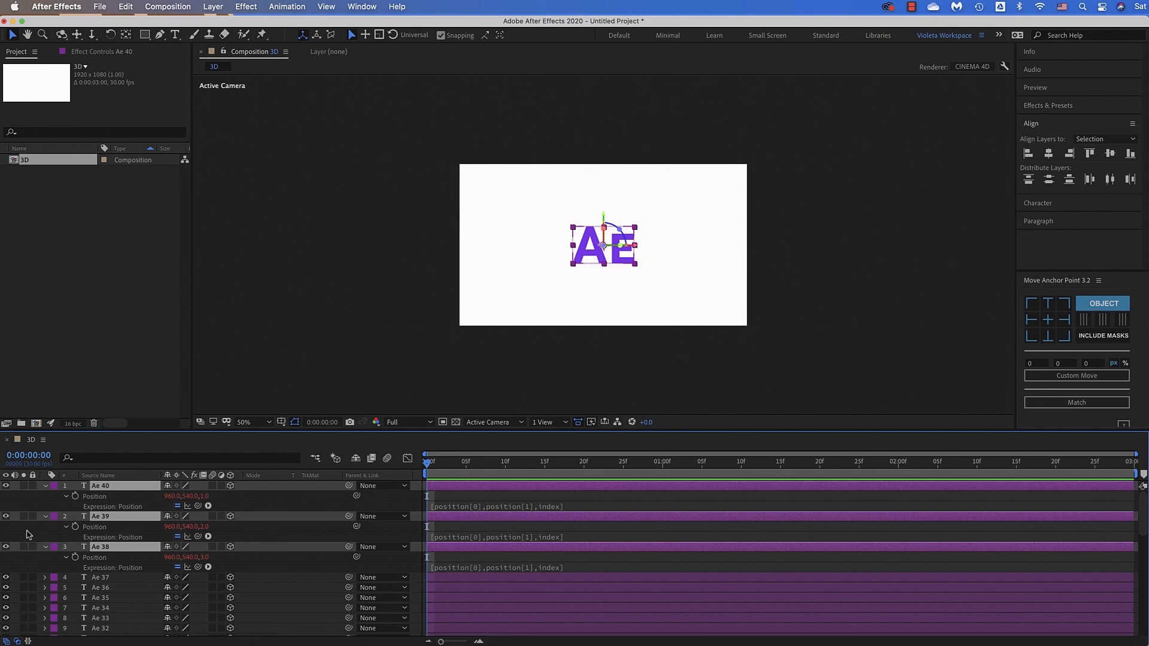
left_click(46, 485)
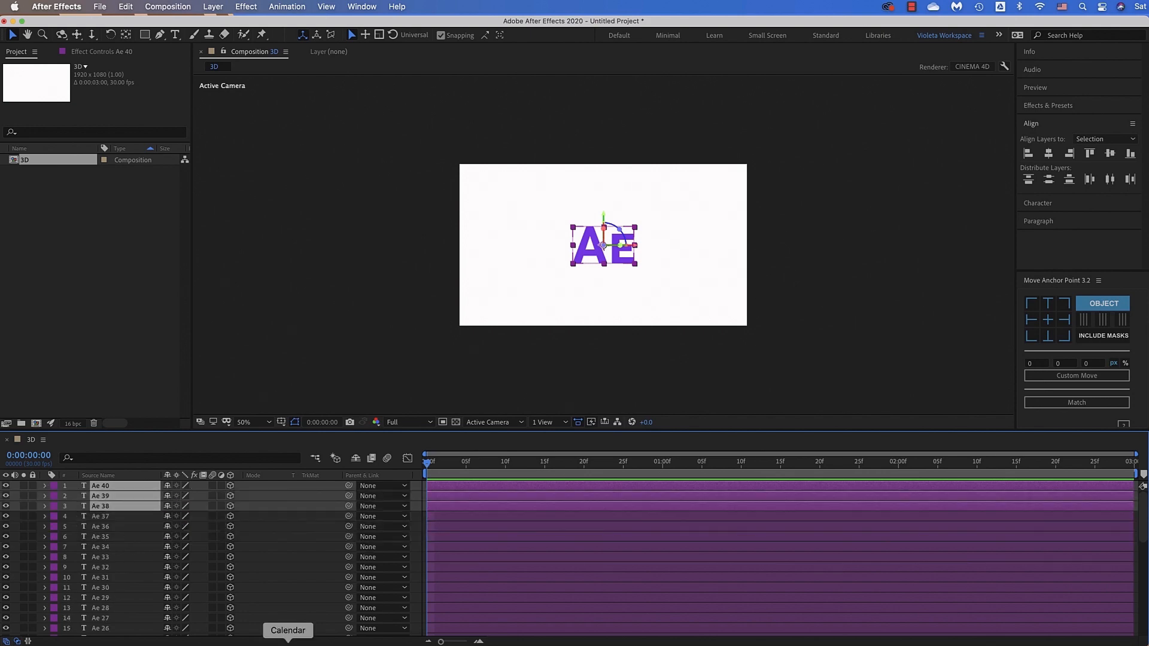
key("super+shift+a")
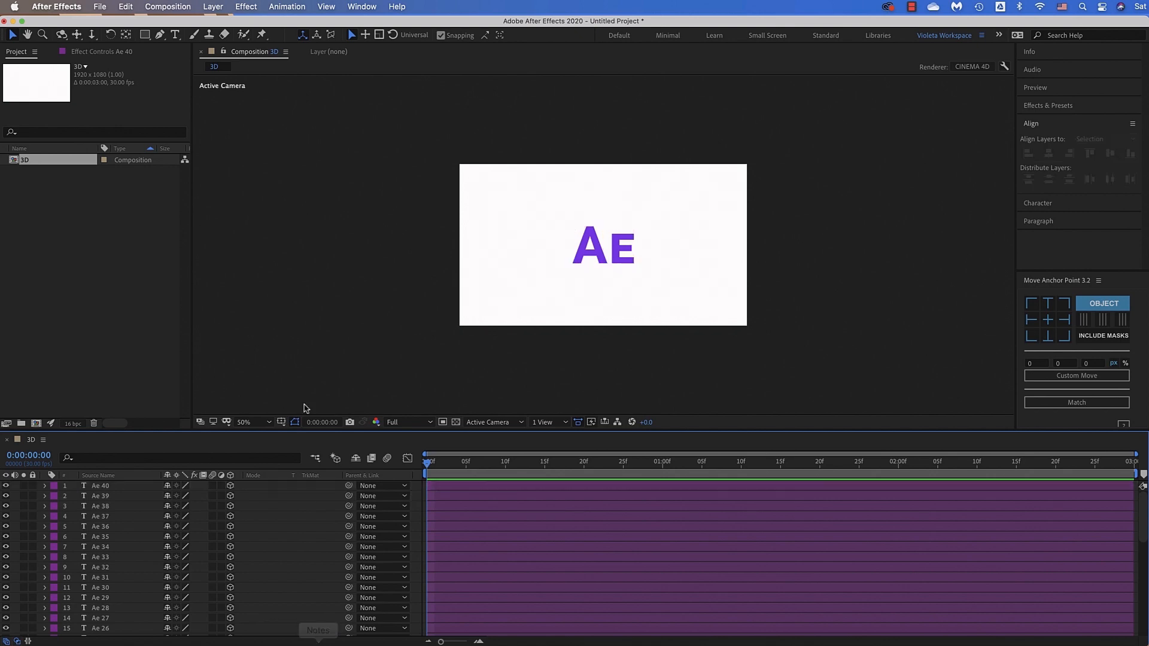
Add a null object with its anchor point centered and make it a 3D layer
left_click(211, 7)
mouse_move(211, 24)
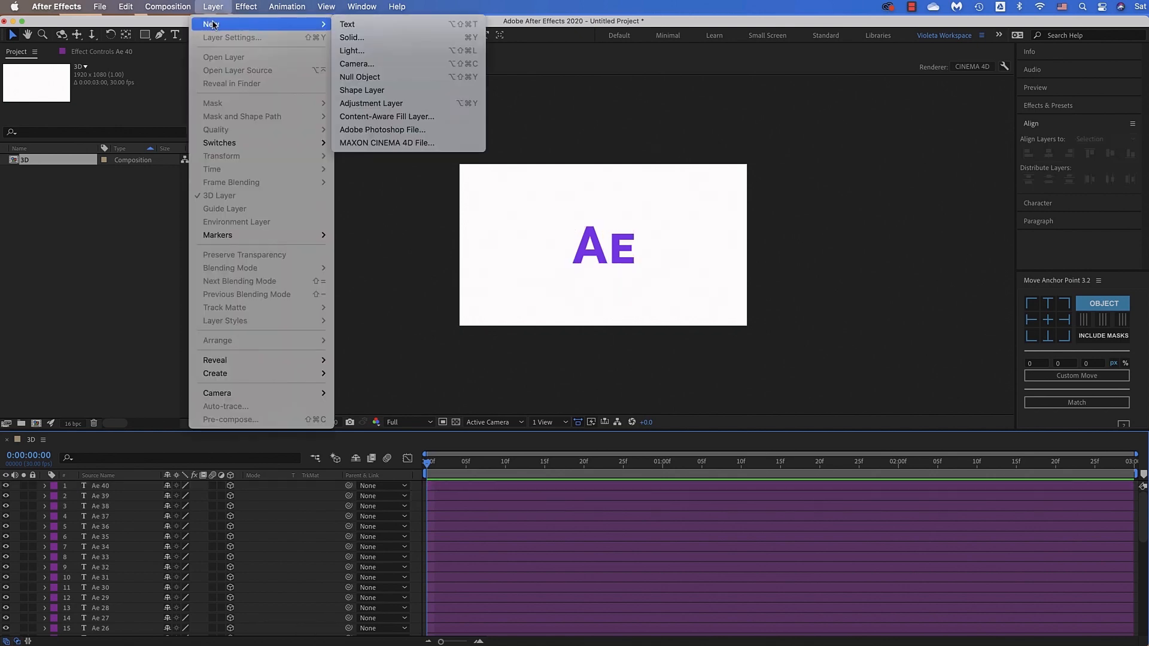
left_click(377, 80)
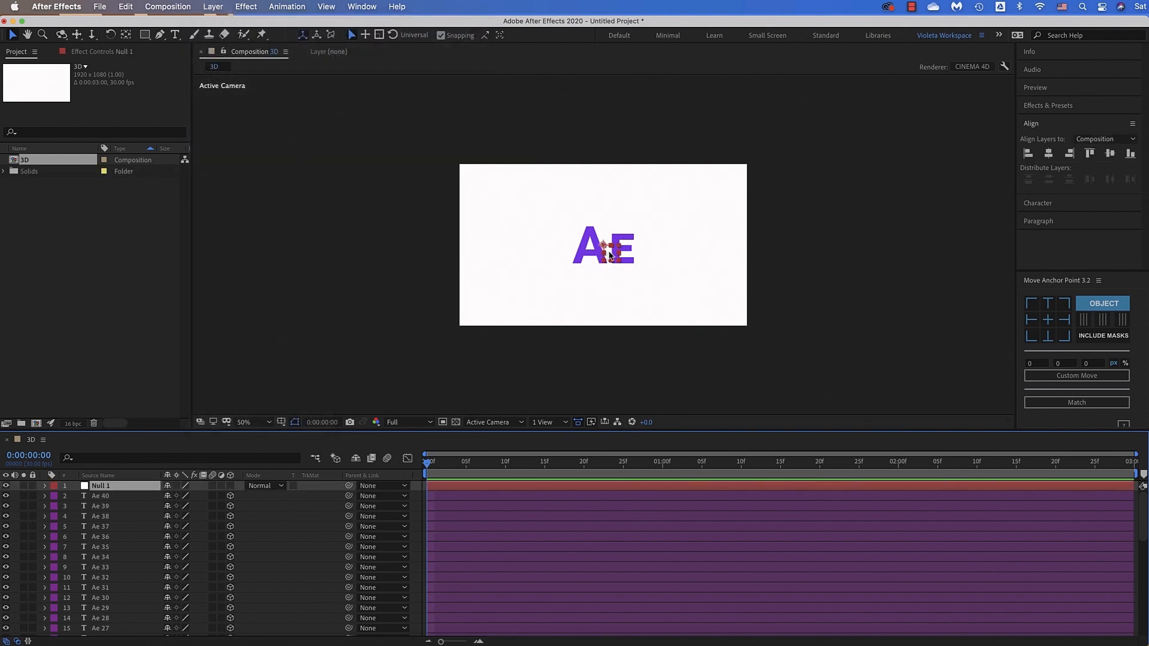
left_click(1047, 320)
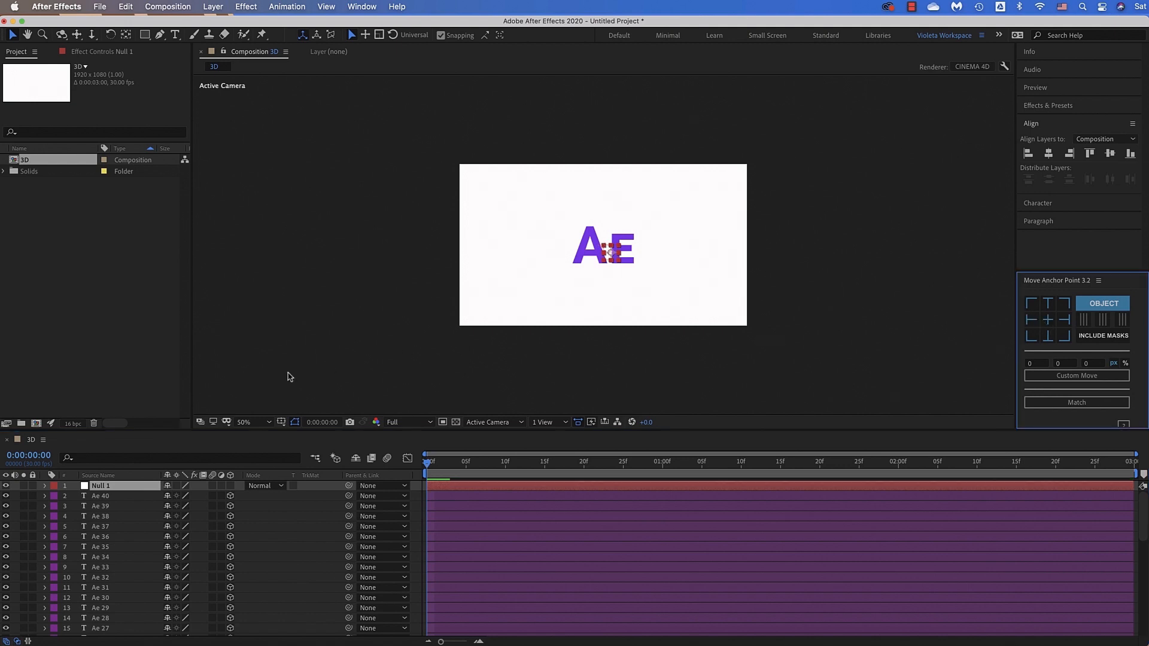
left_click(230, 486)
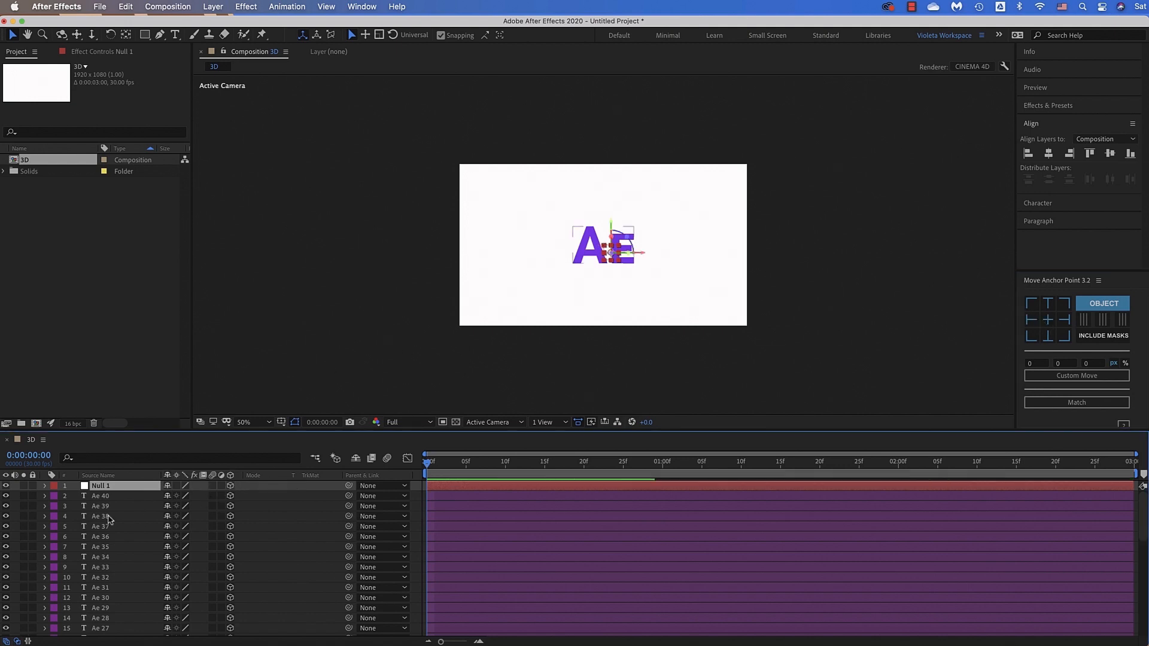
Parent all the Ae text layers, from Ae 40 down to Ae, to the Null 1 layer
left_click(116, 496)
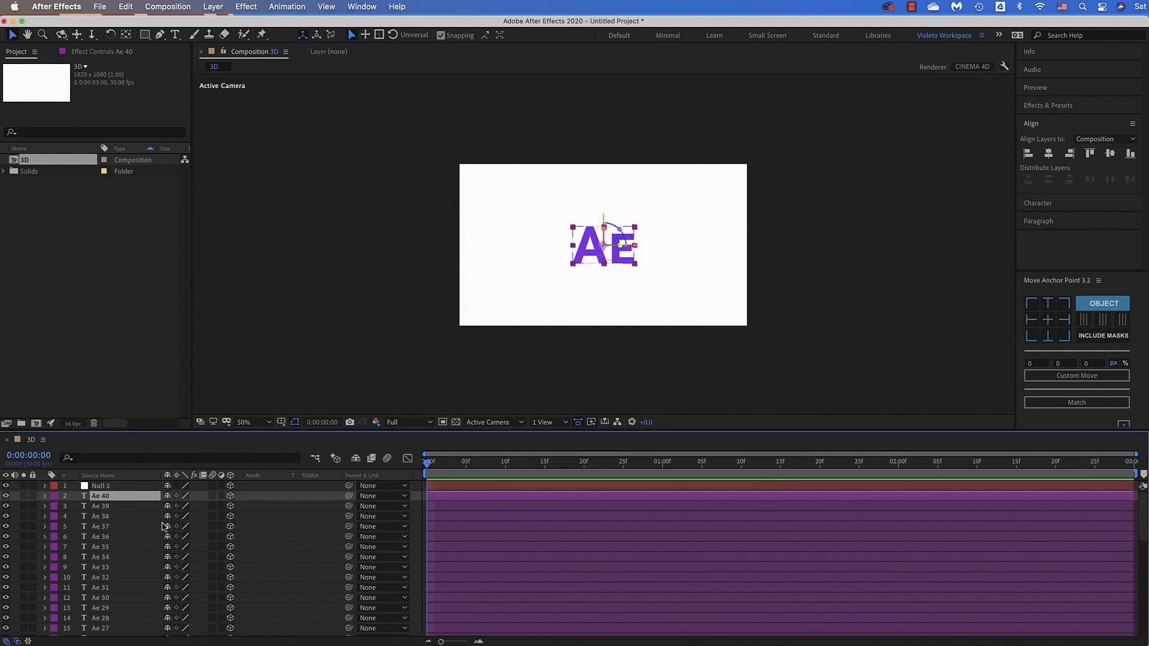
scroll(143, 555, "down", 10)
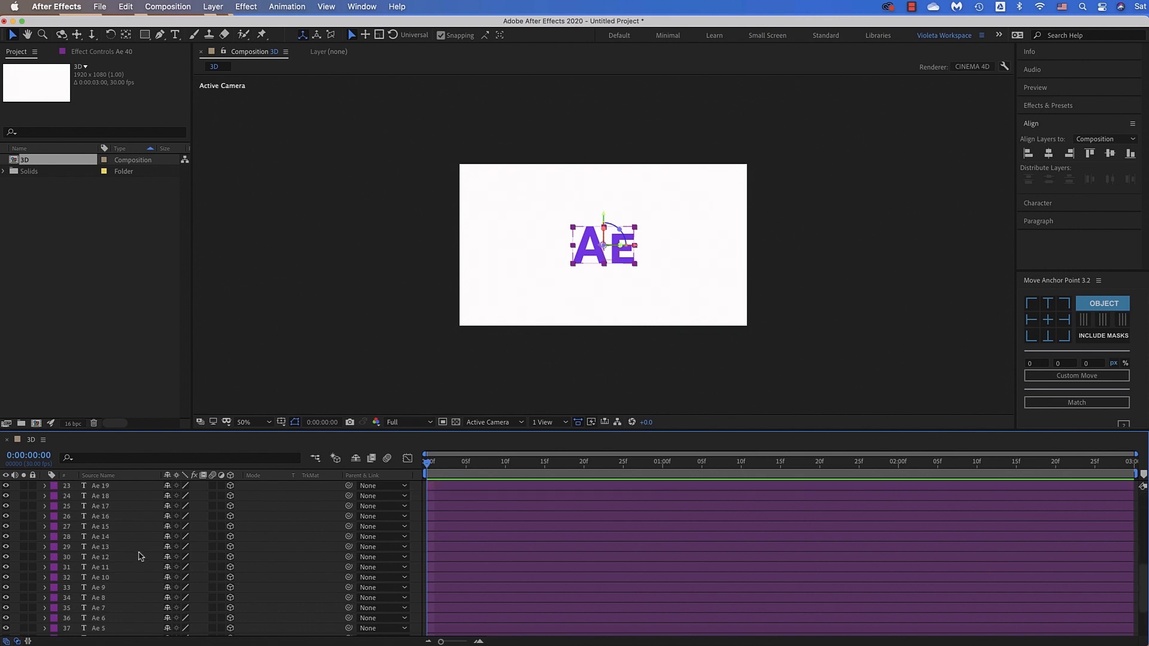
left_click(127, 598, "shift")
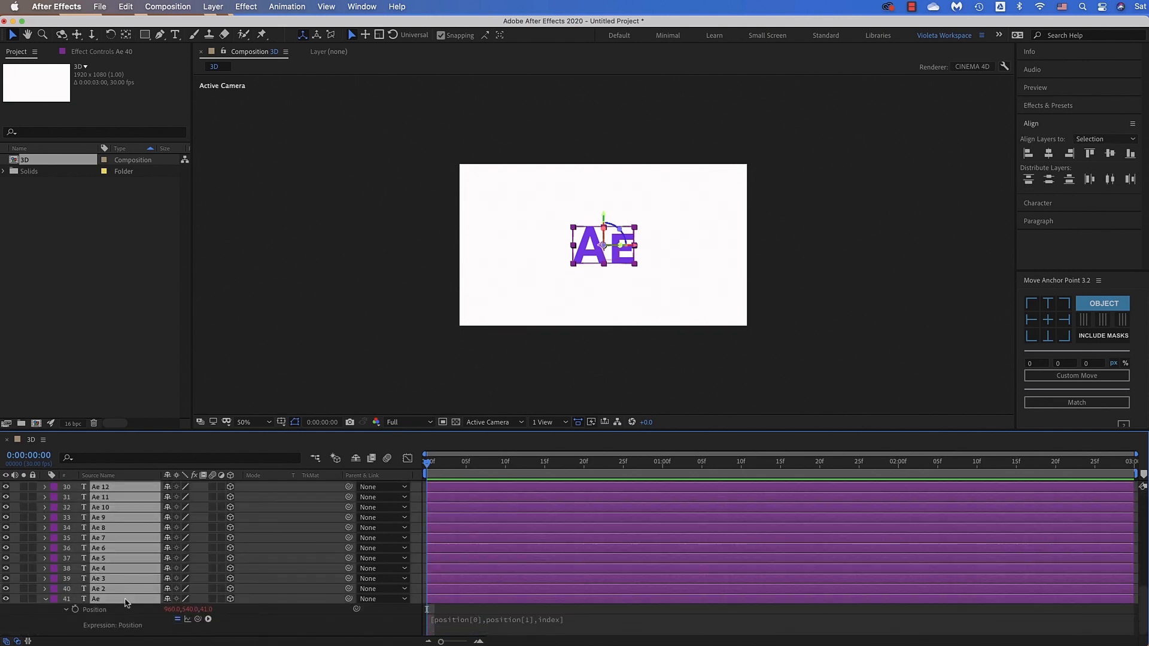
scroll(218, 576, "up", 10)
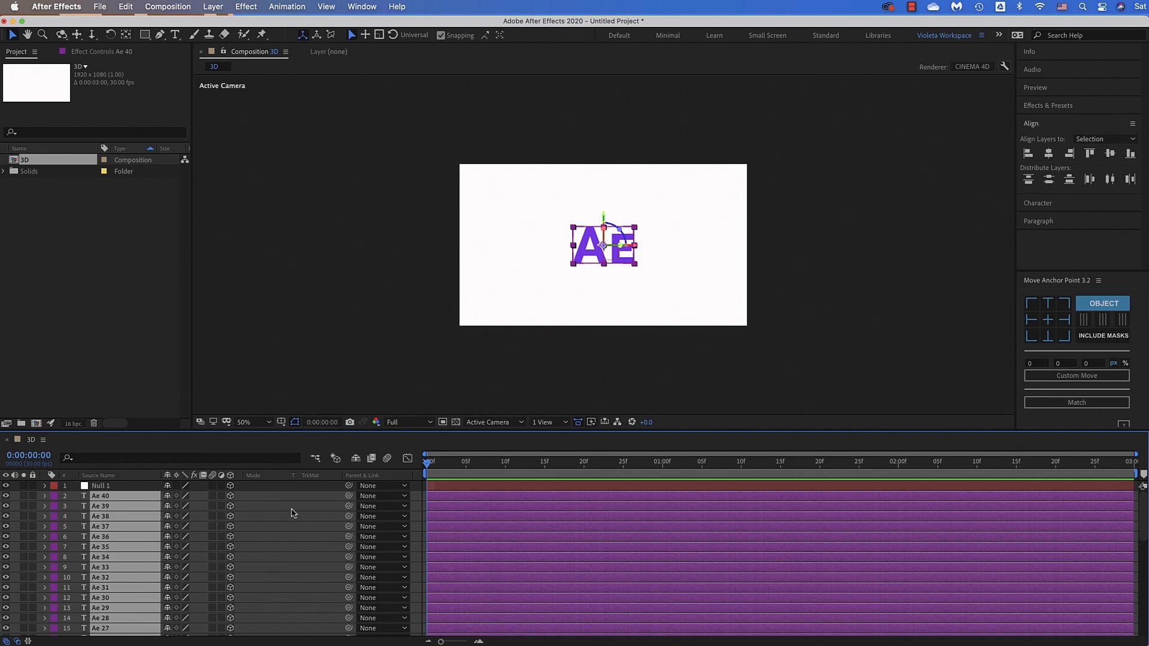
left_click_drag(349, 496, 131, 490)
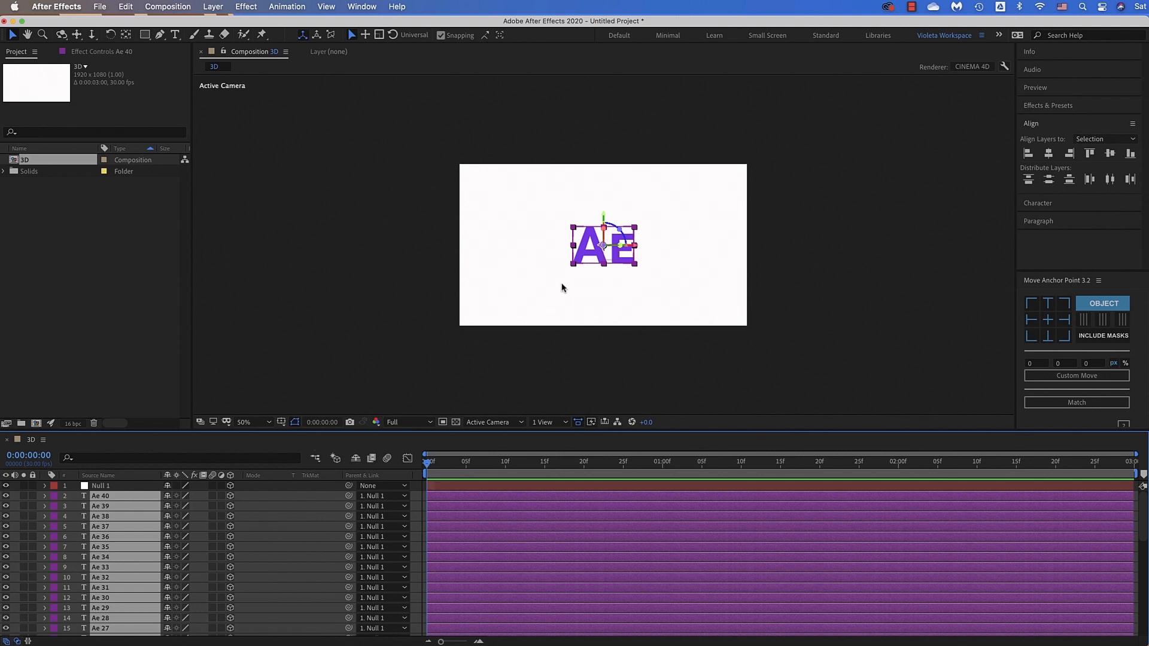
Set the Y Rotation of the Null 1 layer to 35°
left_click(145, 488)
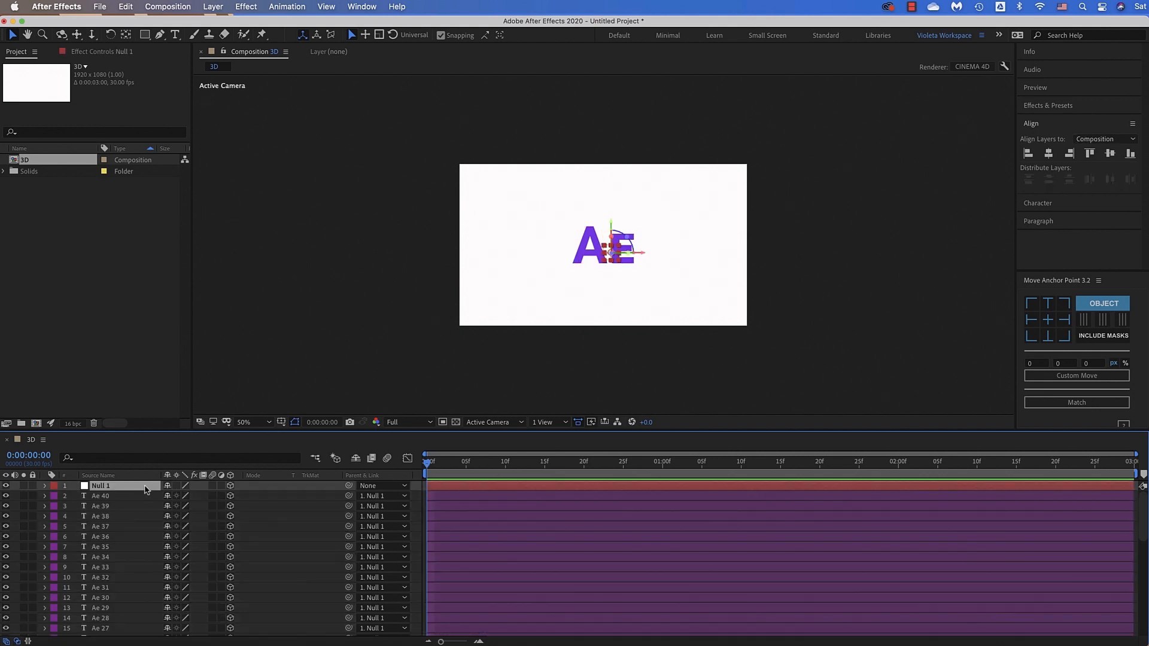
left_click(45, 486)
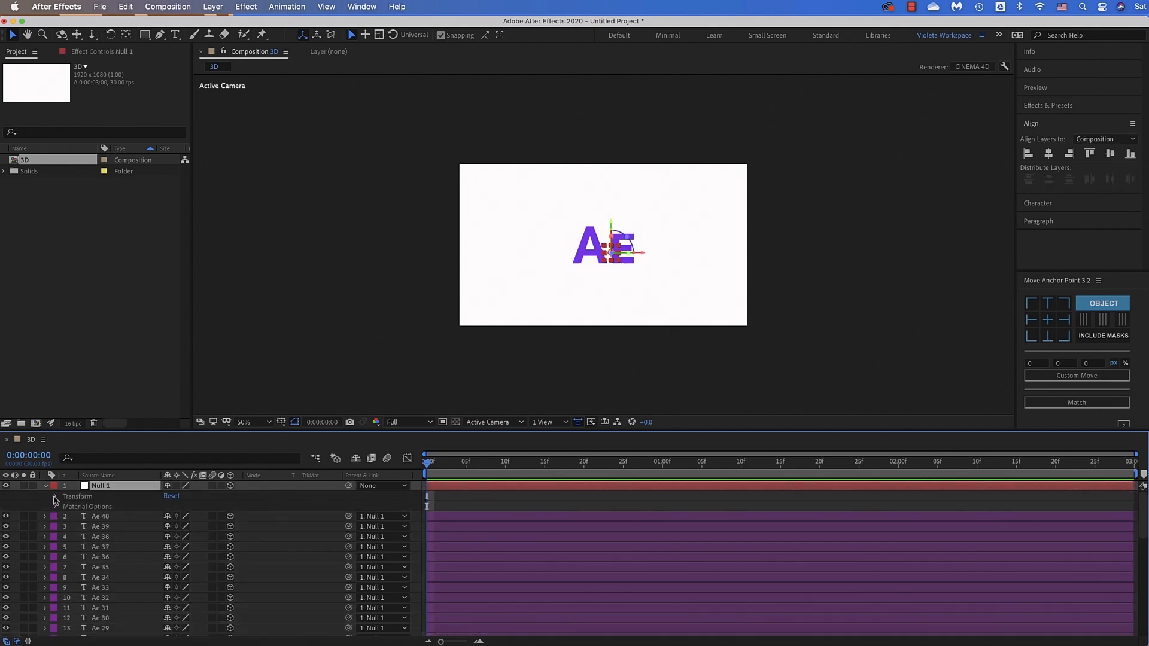
left_click(56, 497)
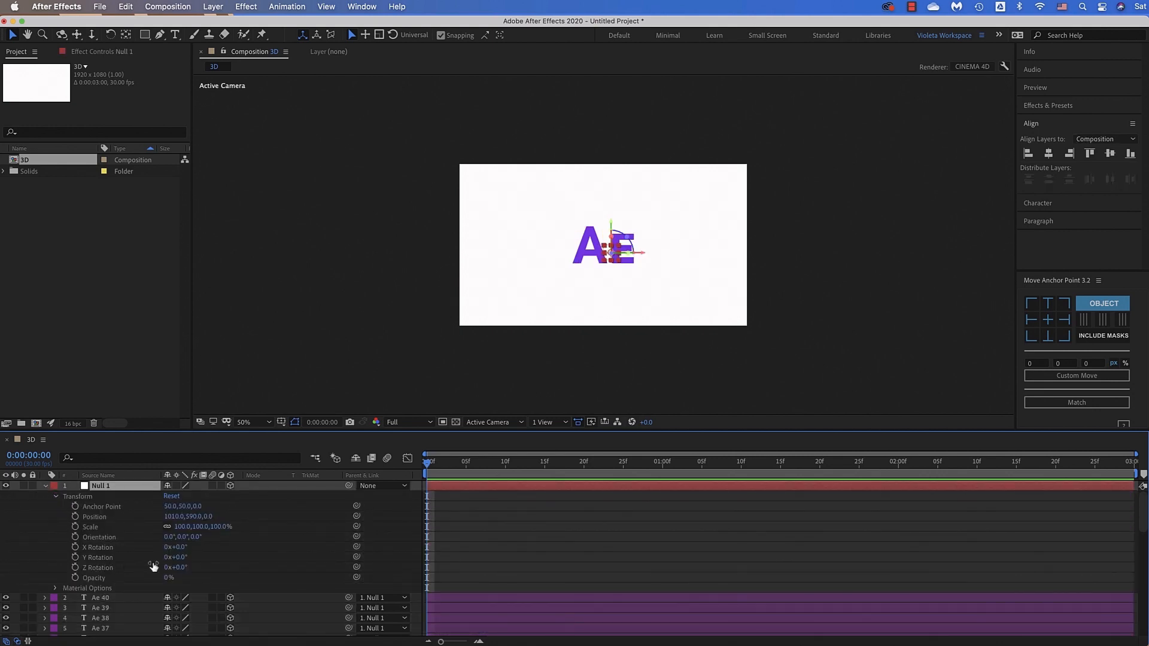
left_click_drag(179, 560, 198, 562)
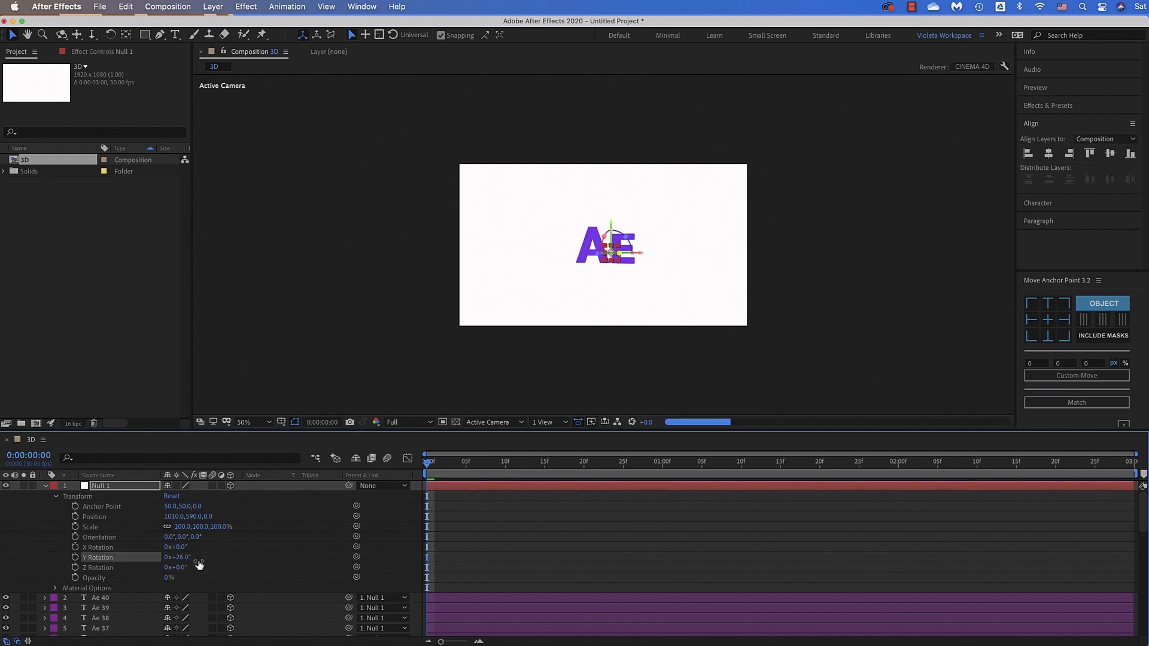
left_click(183, 560)
type("3")
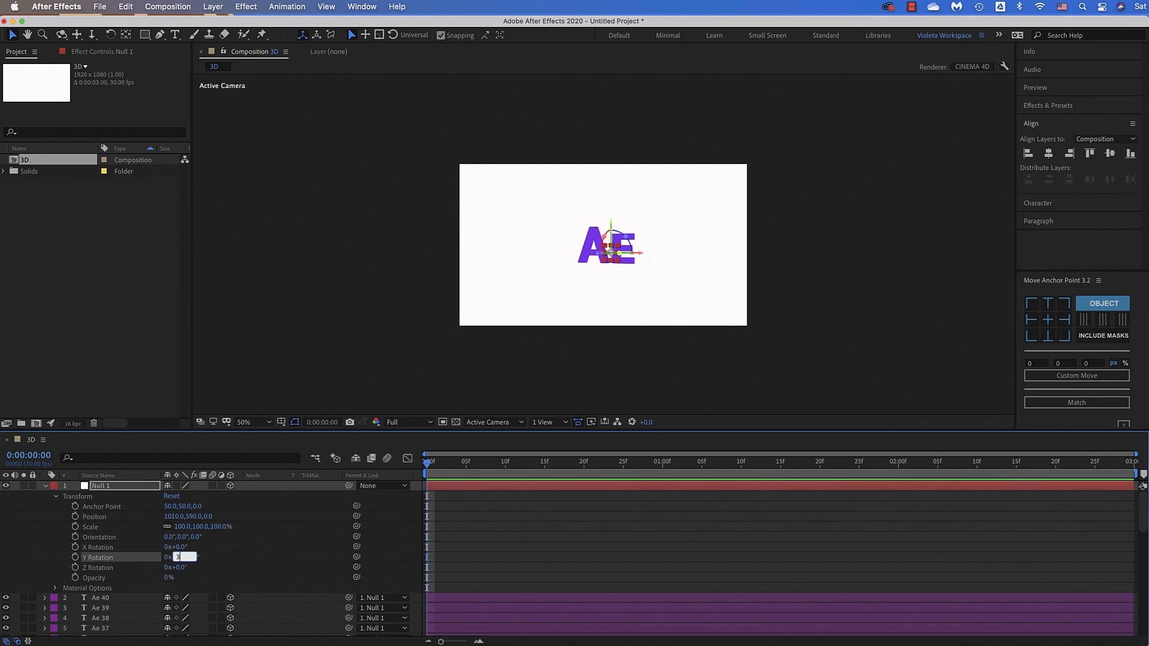
type("5")
key("Return")
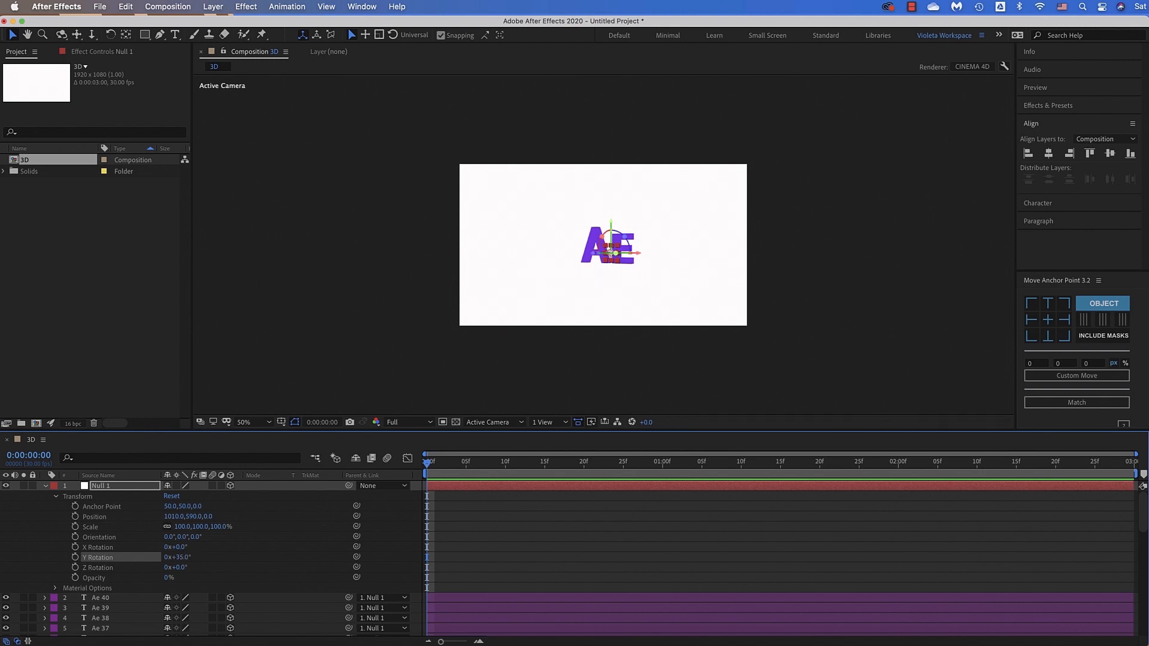
Change the fill color of the front text layer Ae 40 to the darker purple 4E1AAC
left_click(127, 599)
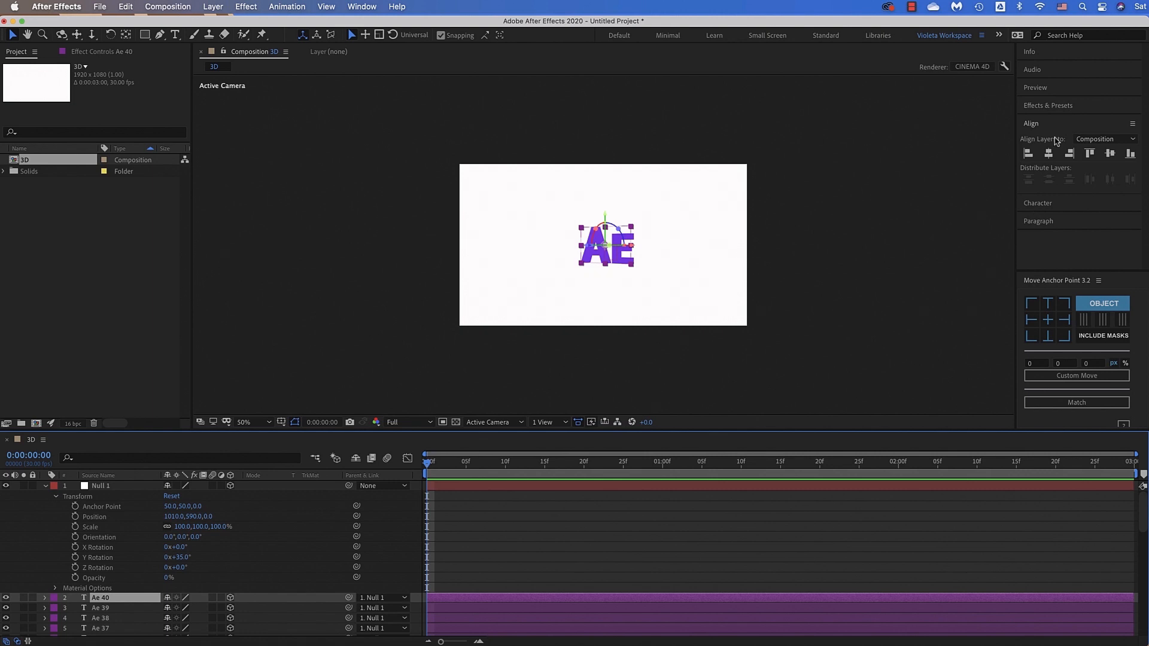
left_click(1058, 203)
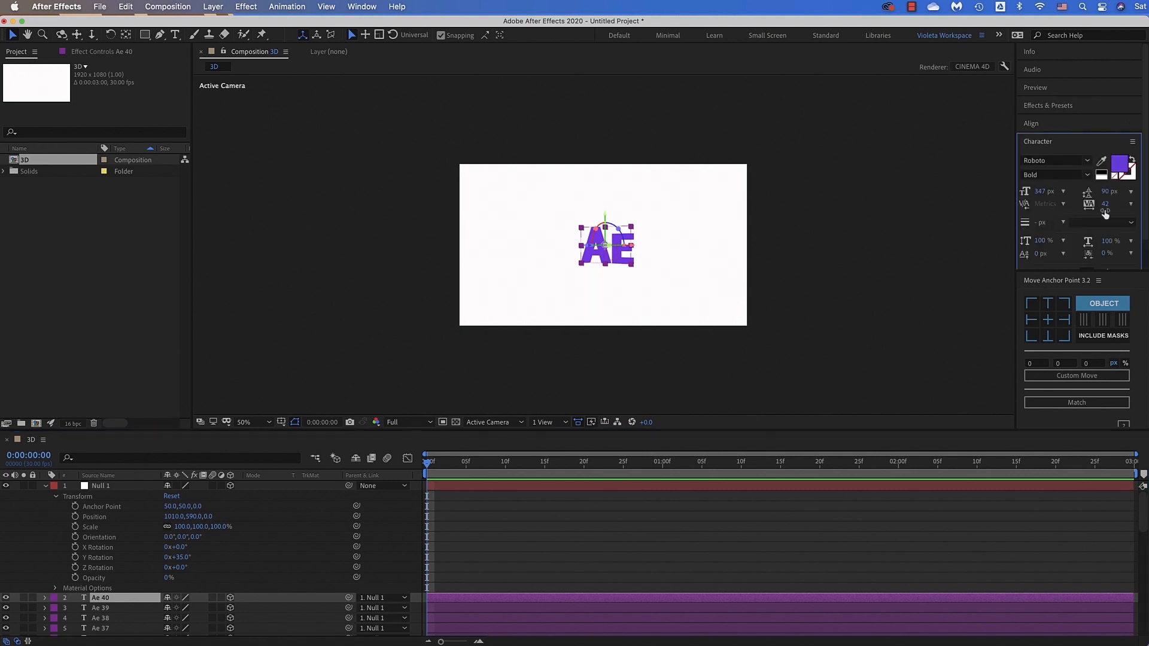
left_click(1119, 169)
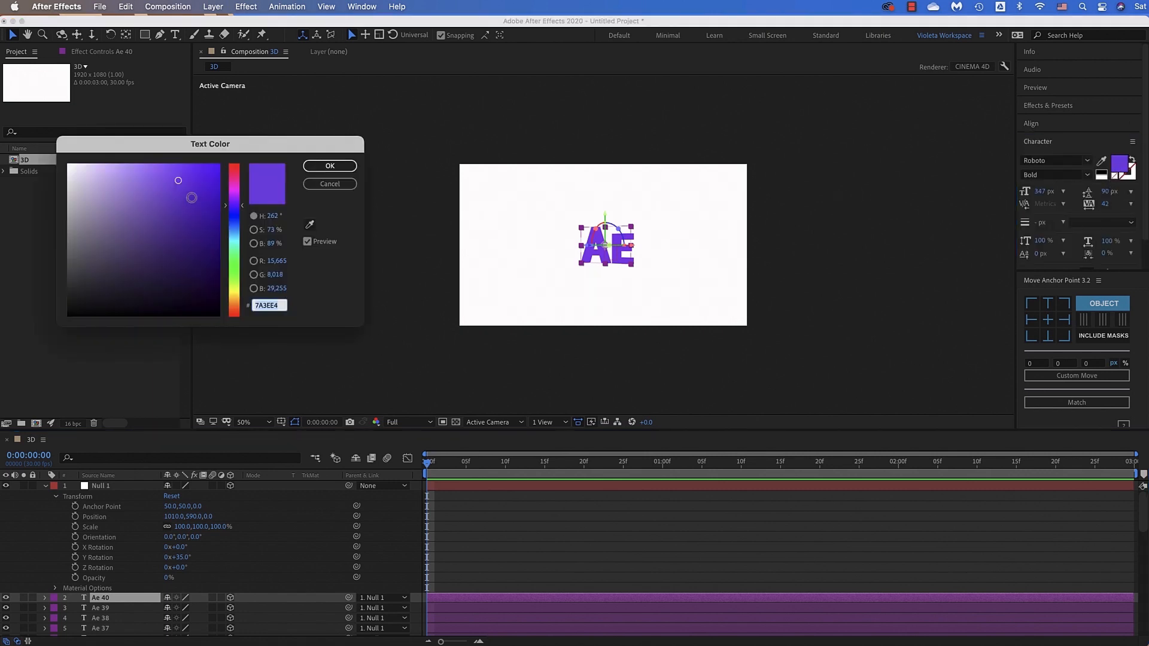
left_click(197, 213)
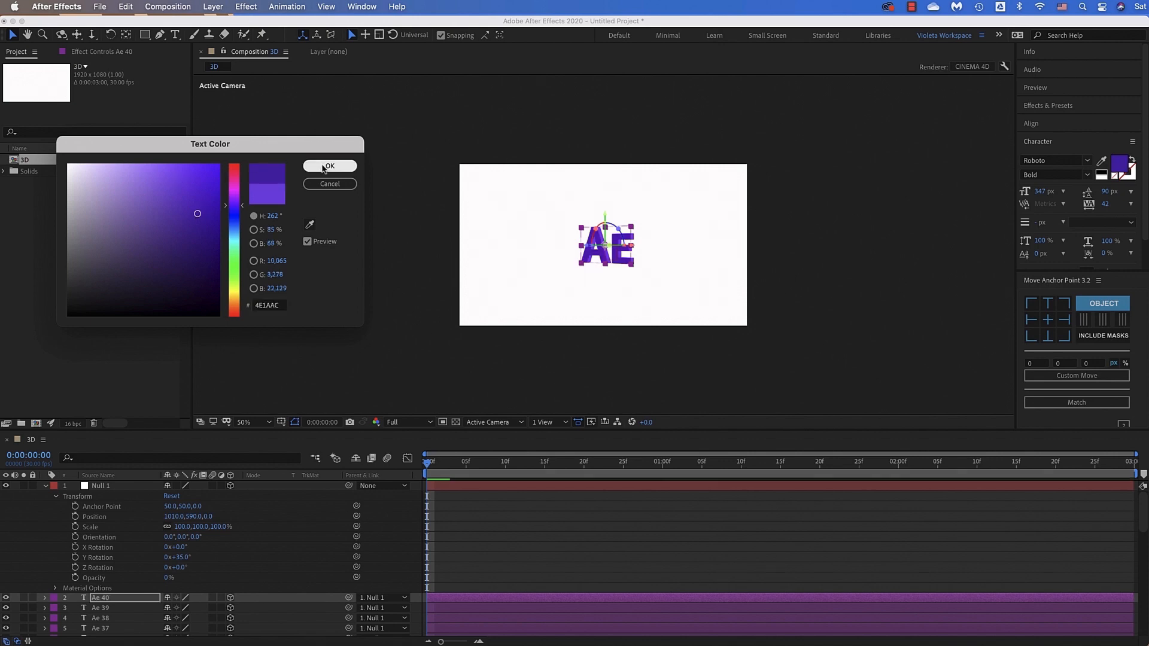
left_click(330, 166)
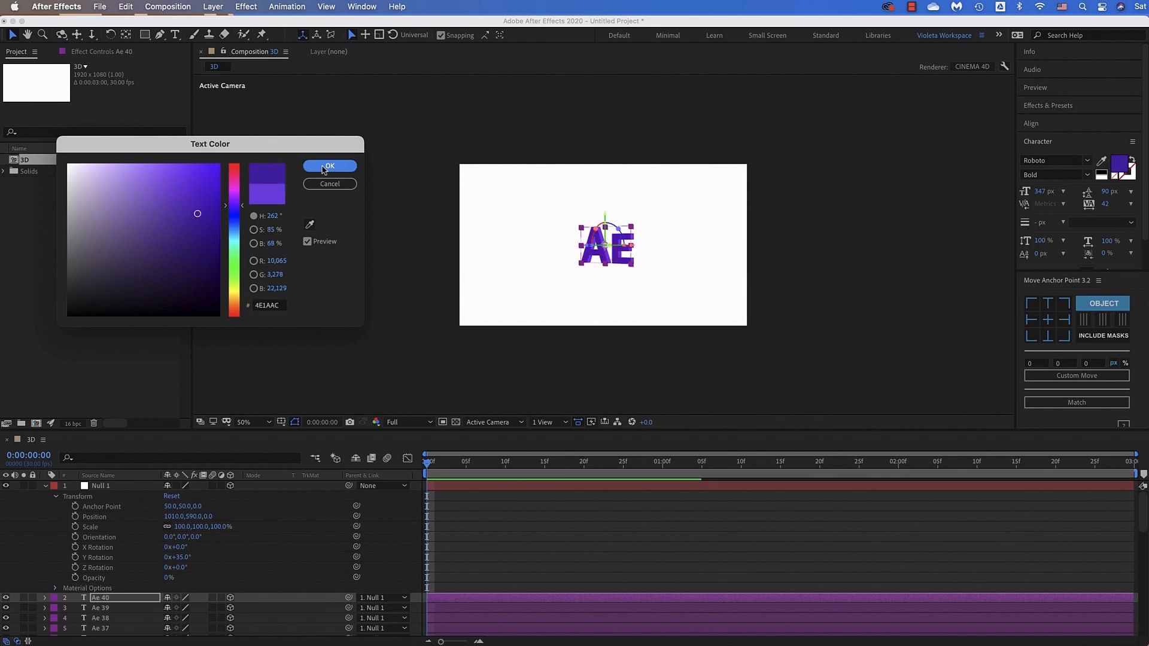
Scale the Null 1 layer to 250% on all axes
left_click(111, 488)
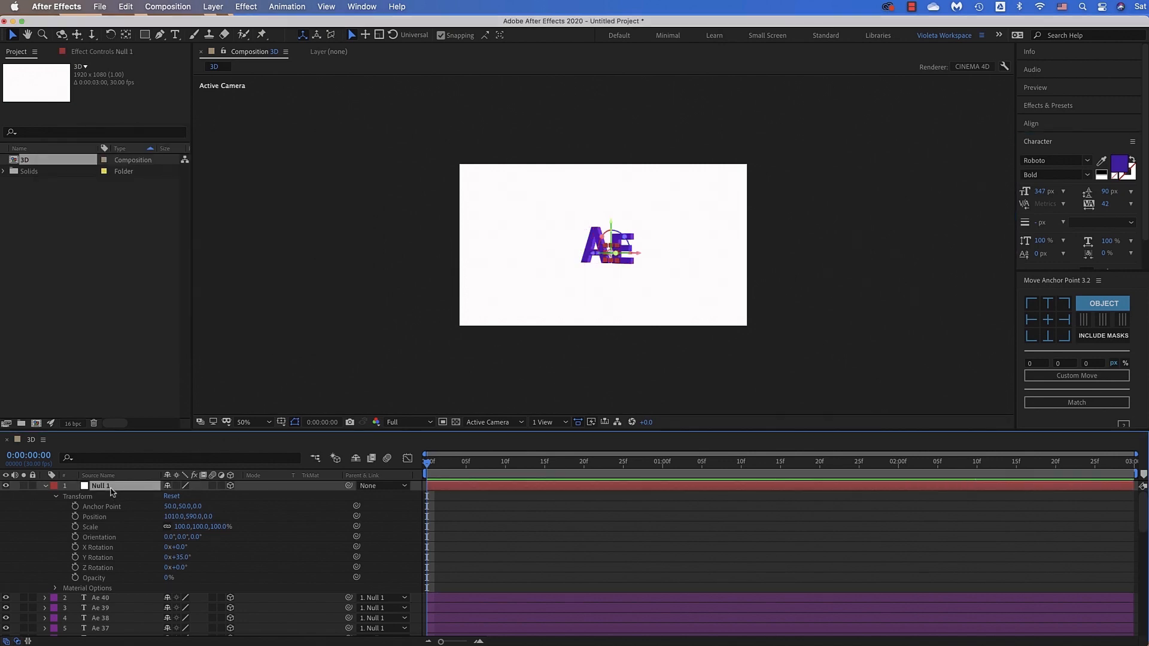
key("s")
left_click(183, 497)
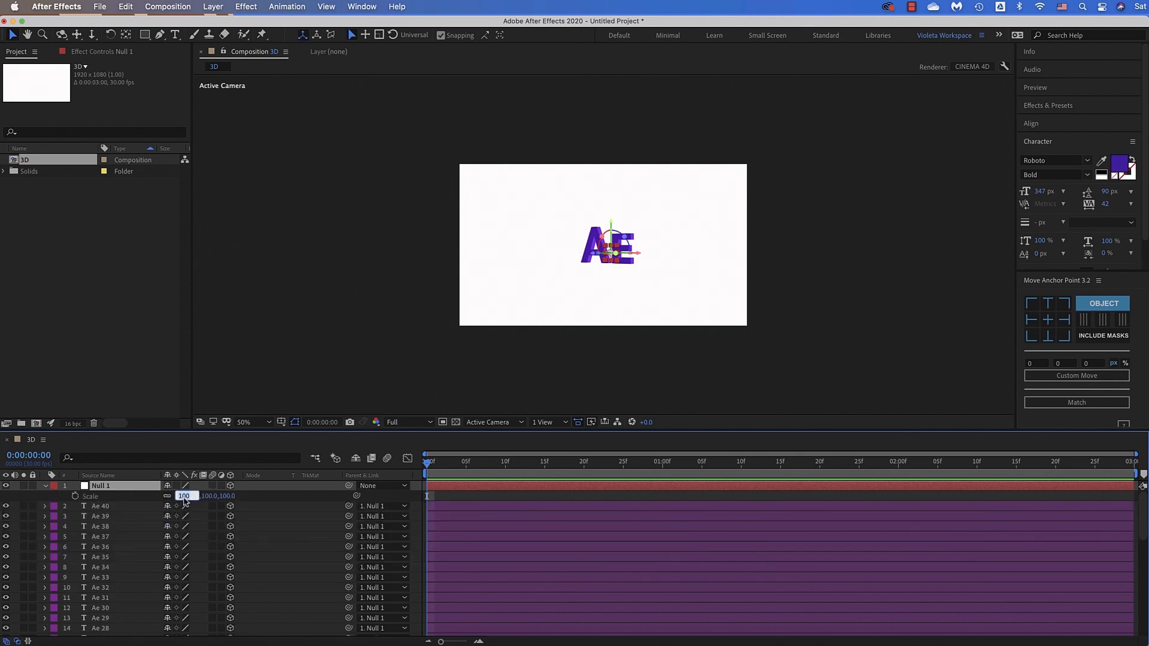
type("250")
key("Return")
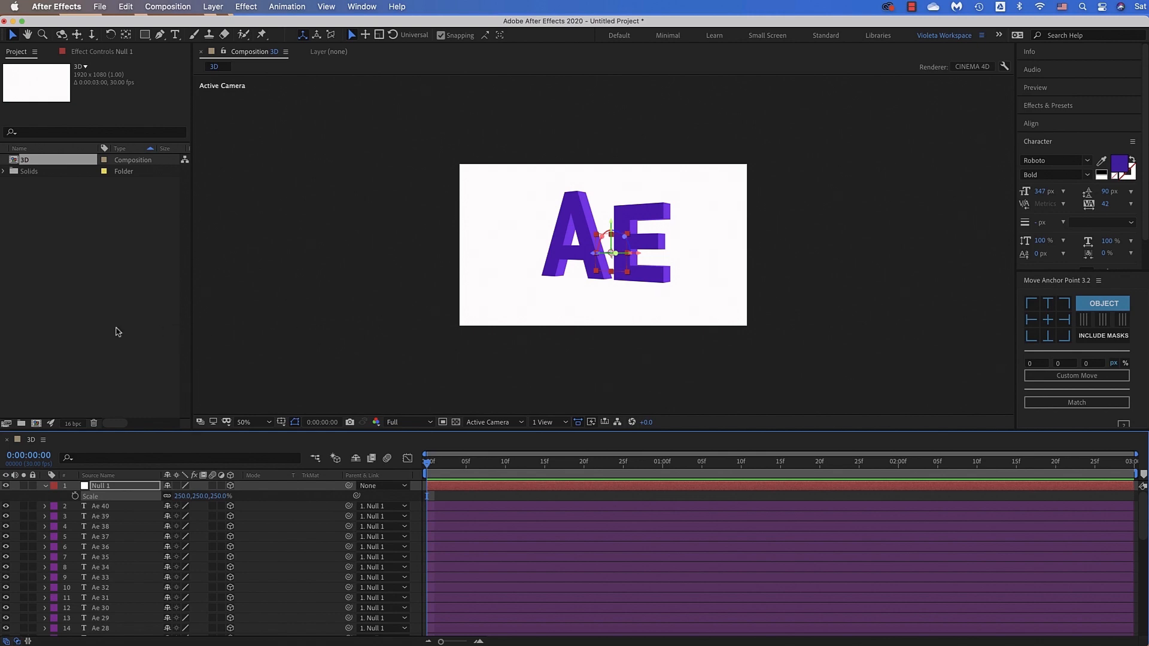
Import Landscape.png as footage and place it beneath all layers of the 3D composition as the background
left_click(93, 330)
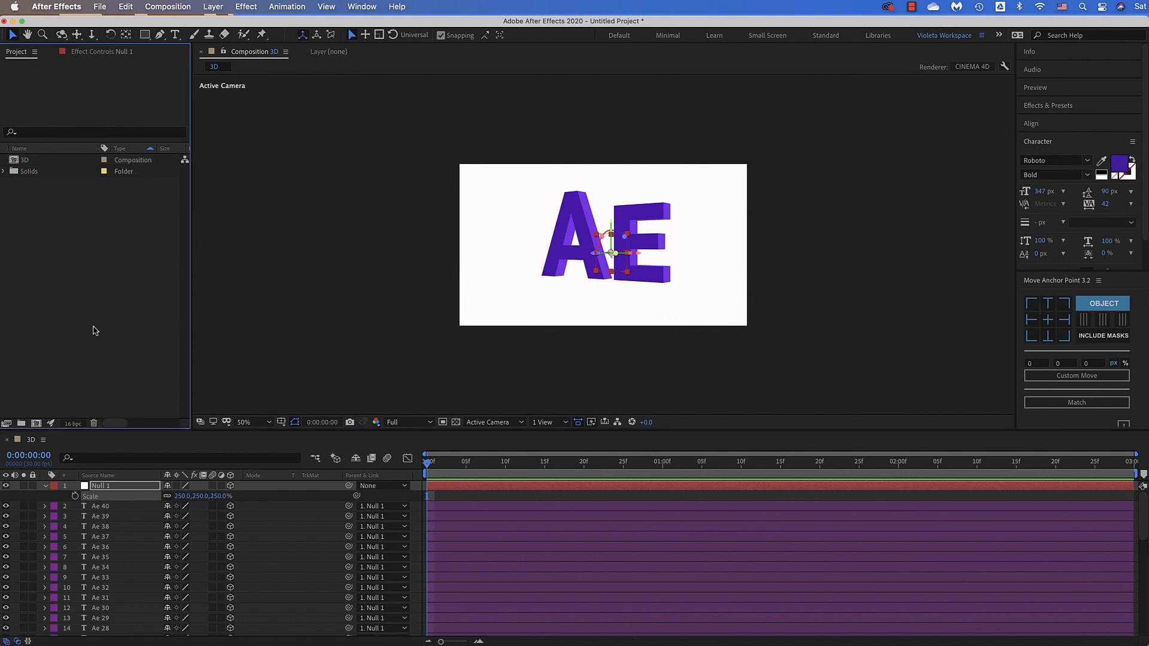
right_click(108, 295)
mouse_move(137, 355)
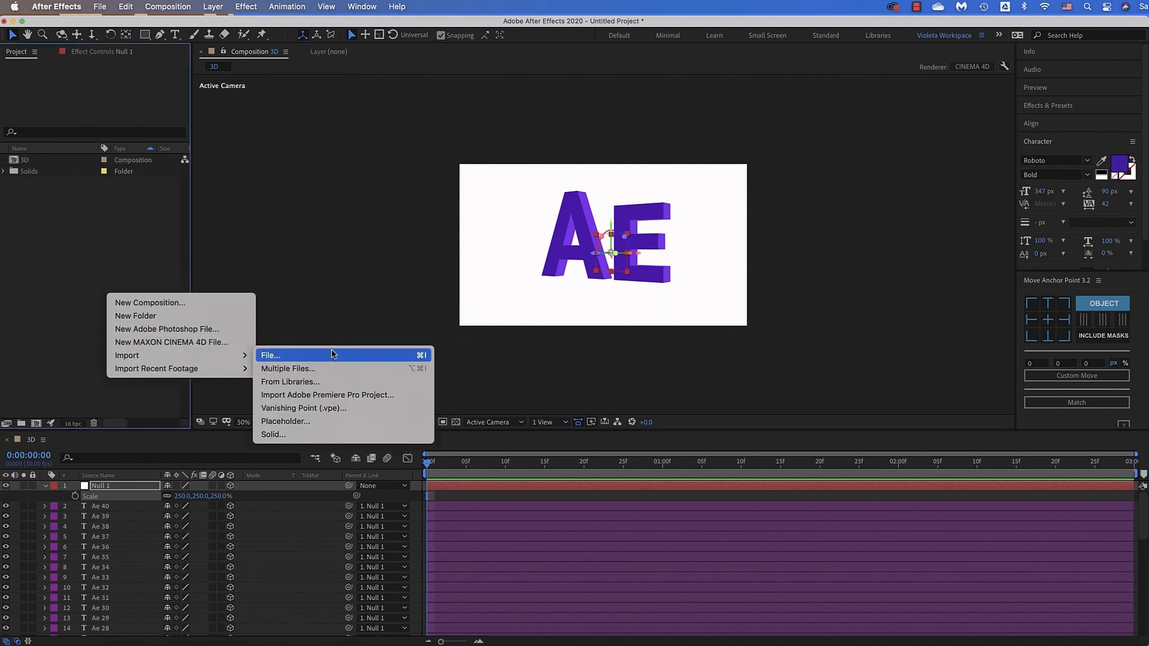
left_click(334, 355)
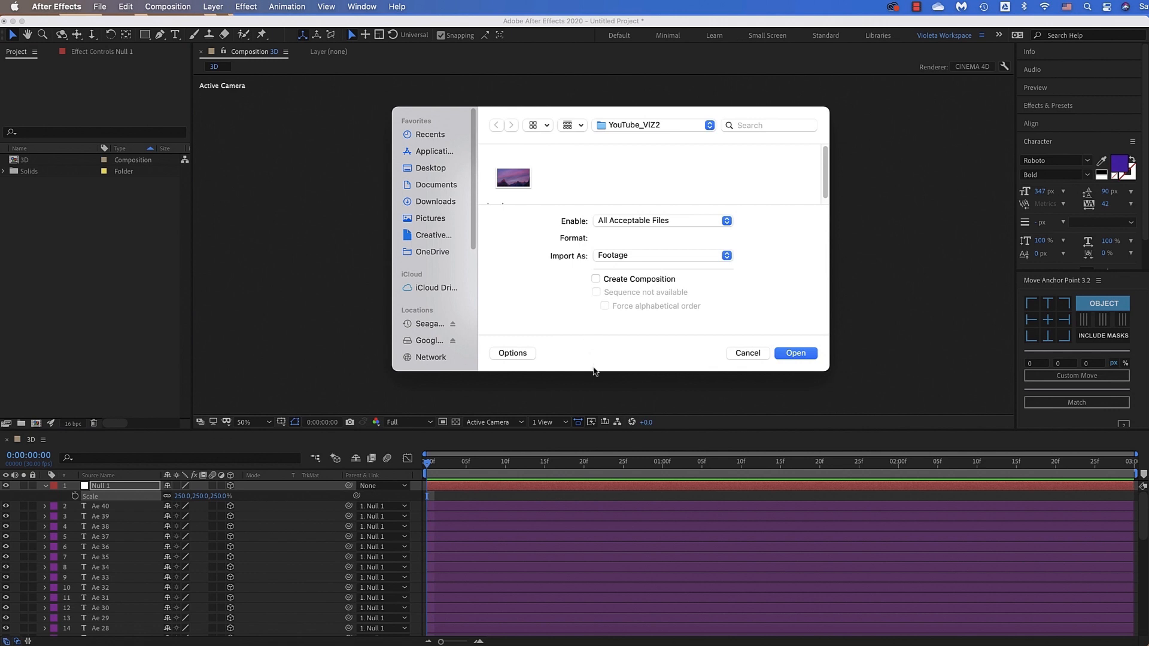
left_click(516, 175)
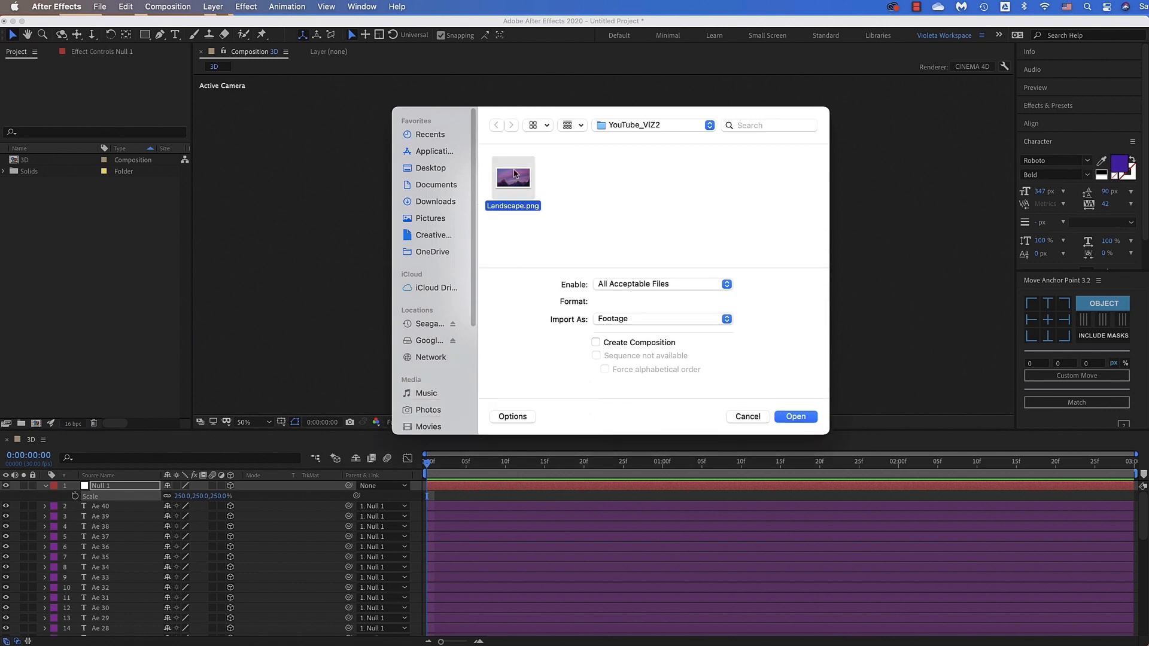
left_click(805, 420)
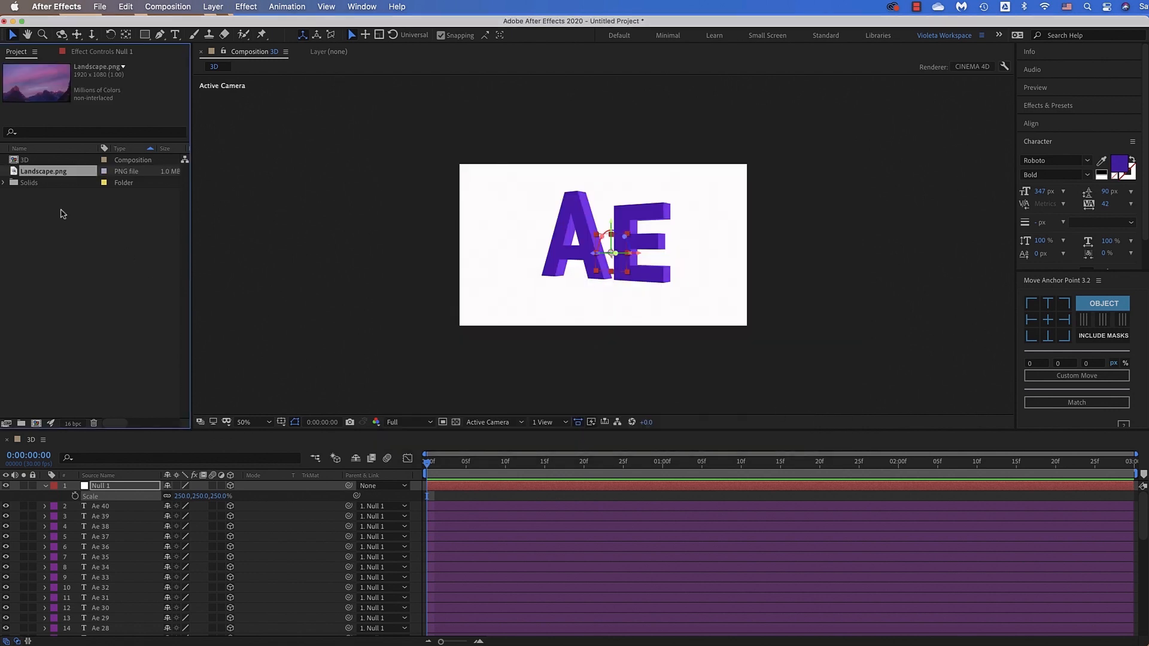
left_click_drag(64, 172, 133, 638)
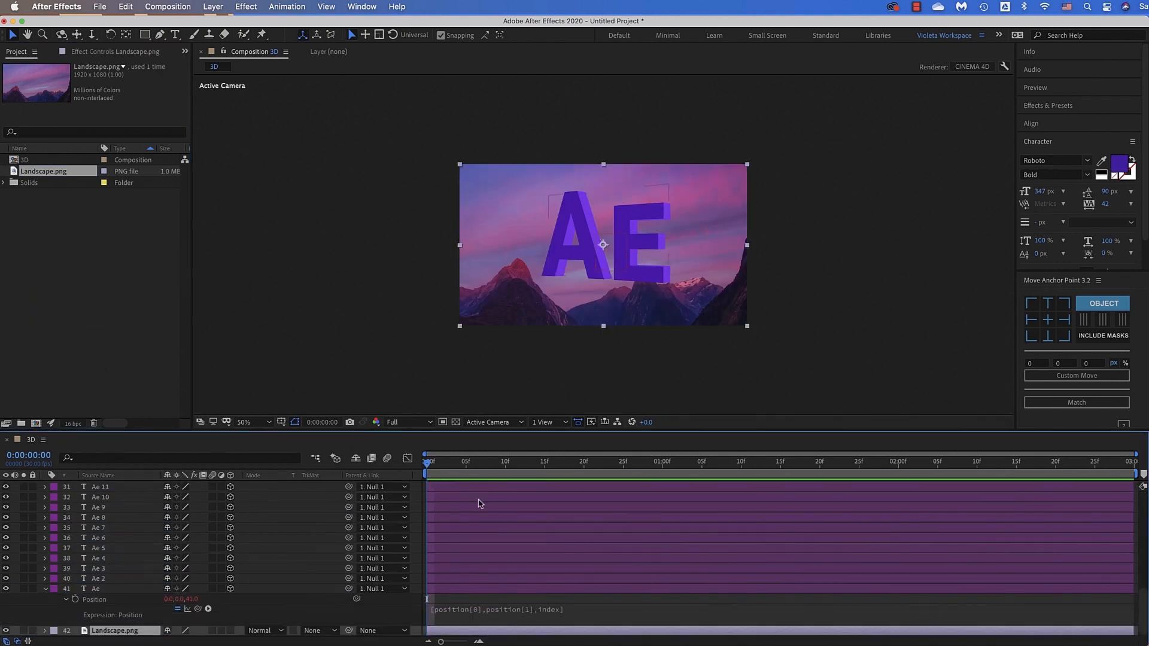
Show Null 1's rotation properties alongside Scale, and add a Scale keyframe of 50% at 0:00:00:00
scroll(494, 527, "up", 10)
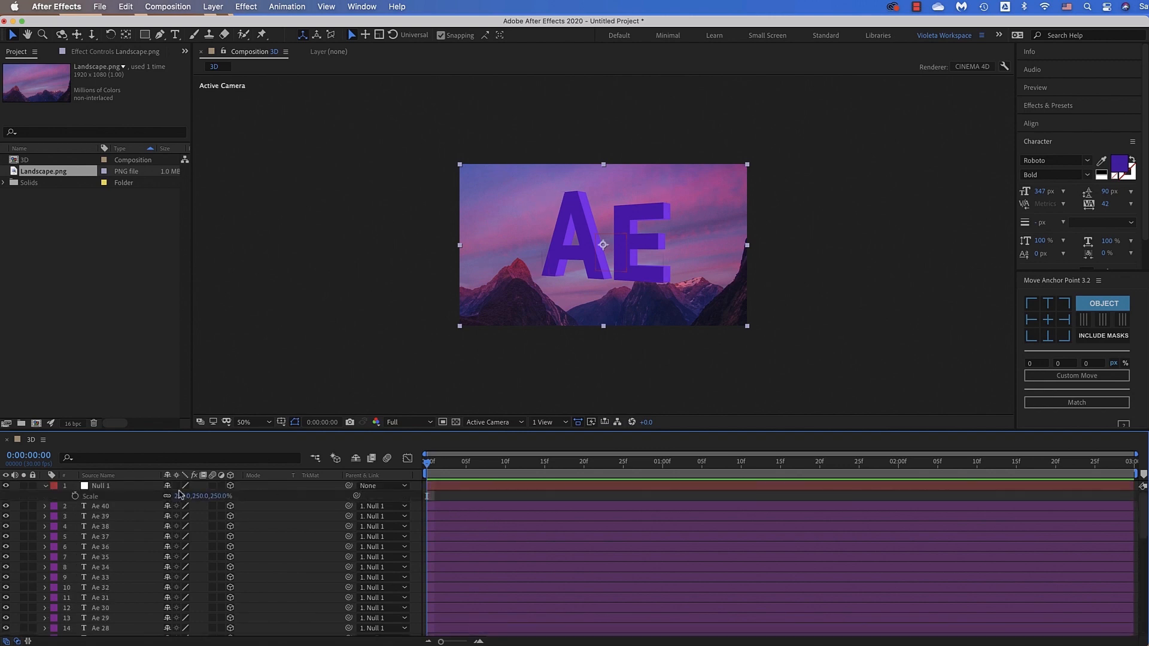
left_click(121, 487)
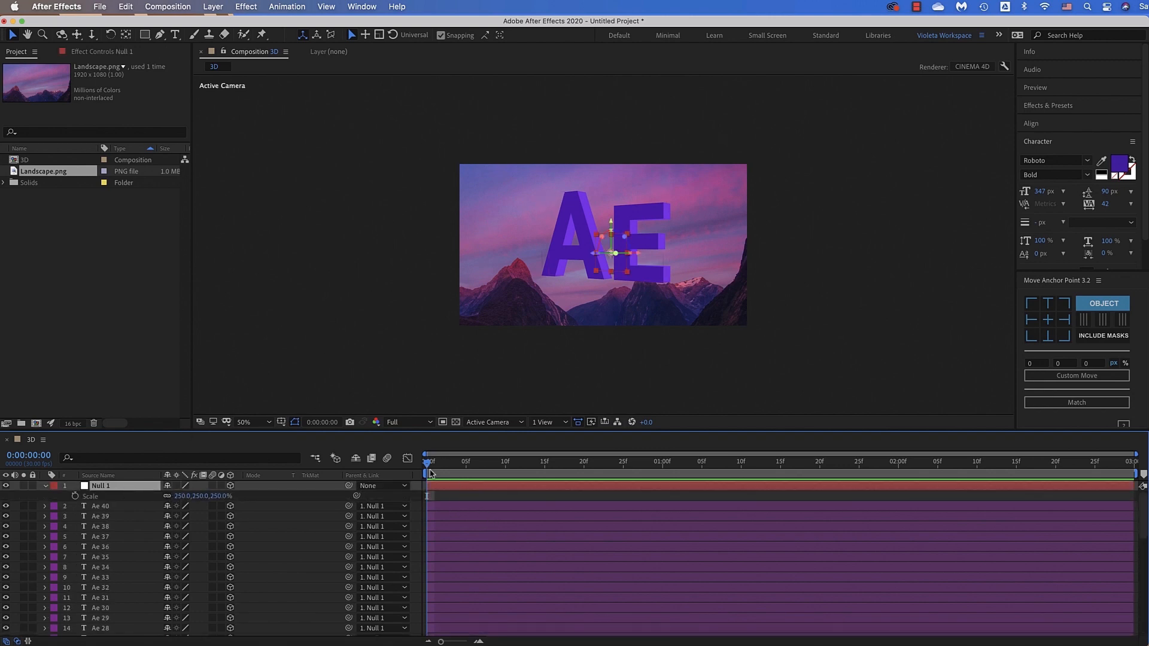
key("space")
key("space")
key("shift+r")
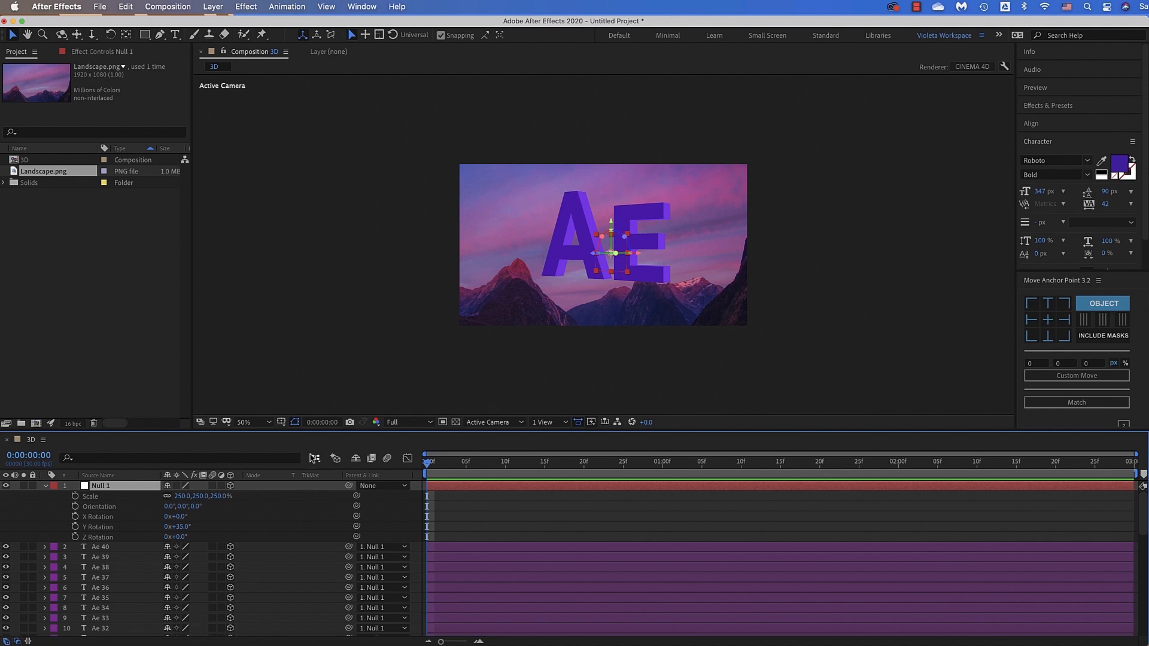
left_click(75, 496)
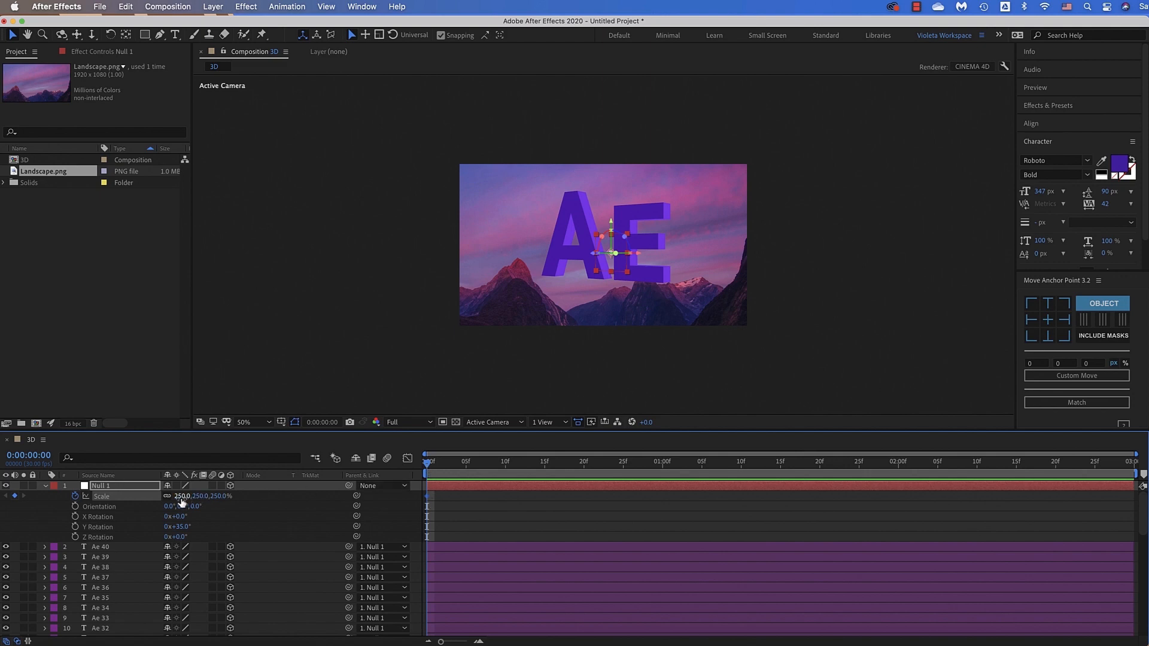
left_click(182, 497)
type("50")
key("Return")
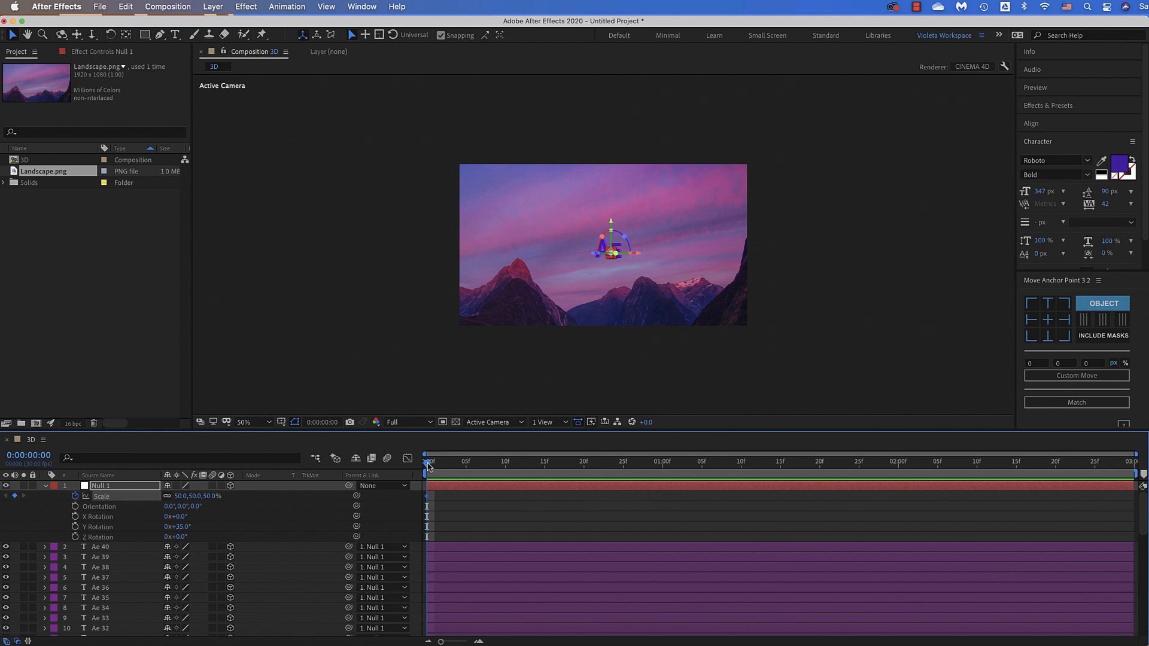
Add a second Scale keyframe of 250% to Null 1 at 0:00:00:10
left_click_drag(439, 469, 505, 464)
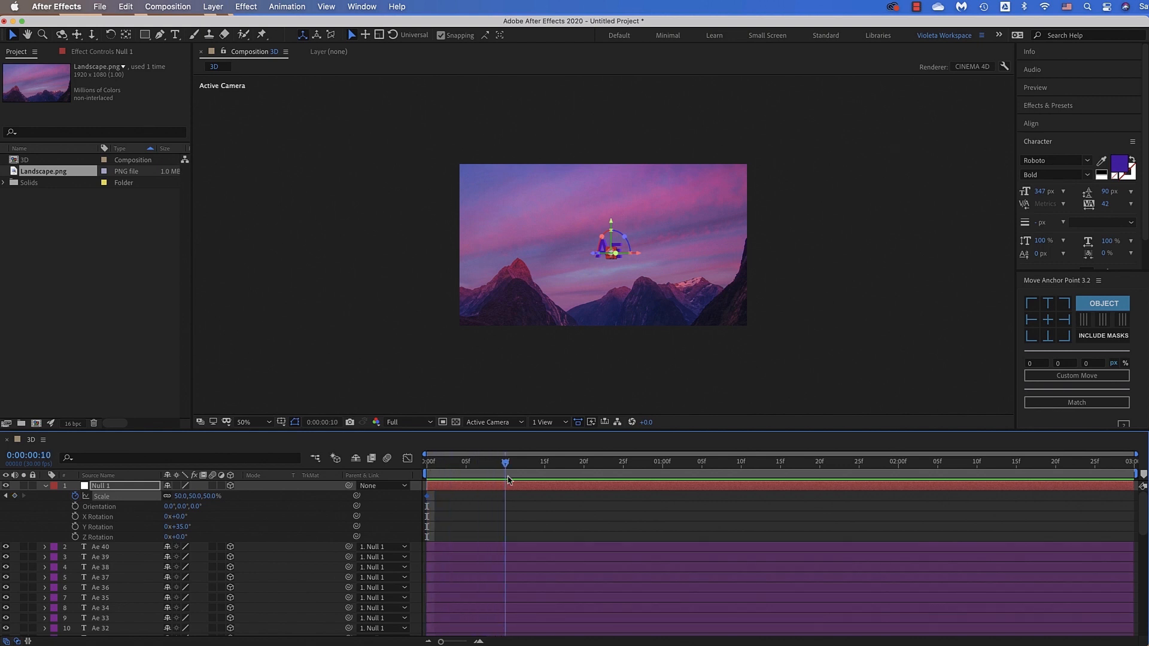
left_click(180, 497)
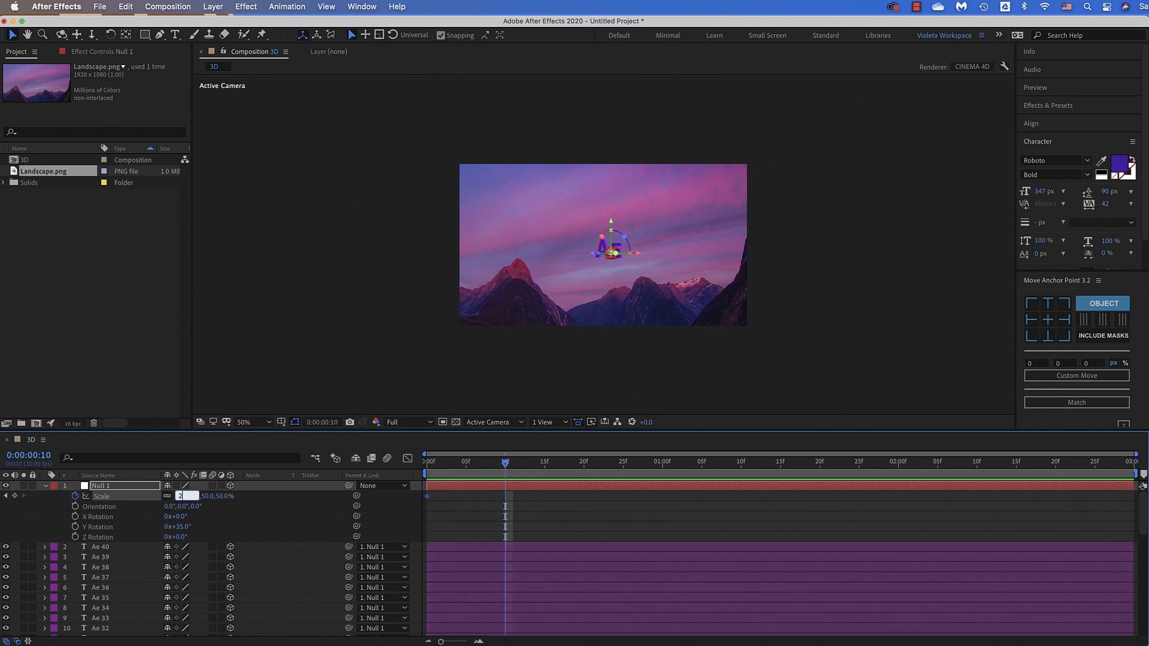
key("Return")
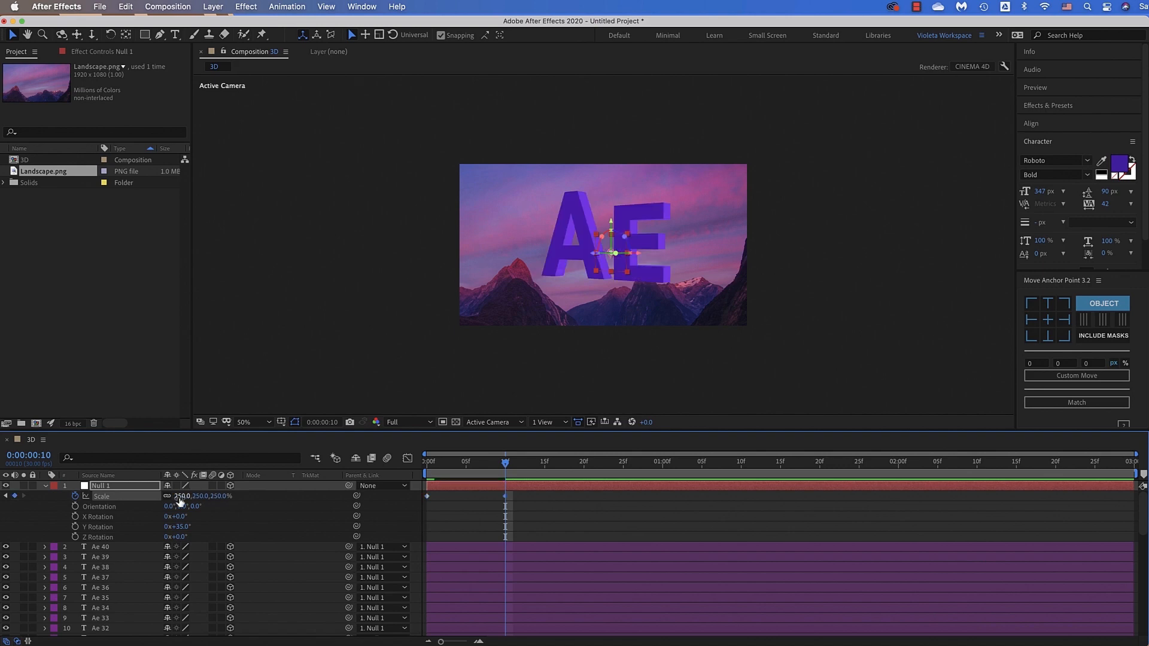
Add Y Rotation keyframes to Null 1 of 35° at 0:00:00:10 and 0° at 0:00:00:25
left_click(76, 527)
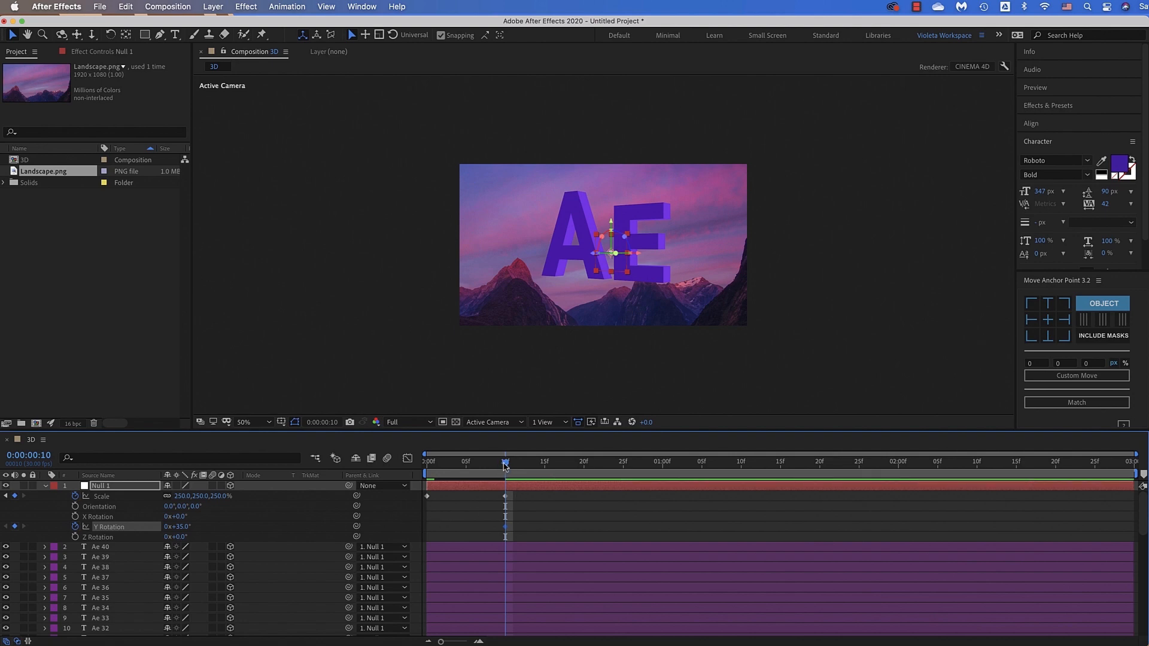
left_click_drag(505, 466, 619, 477)
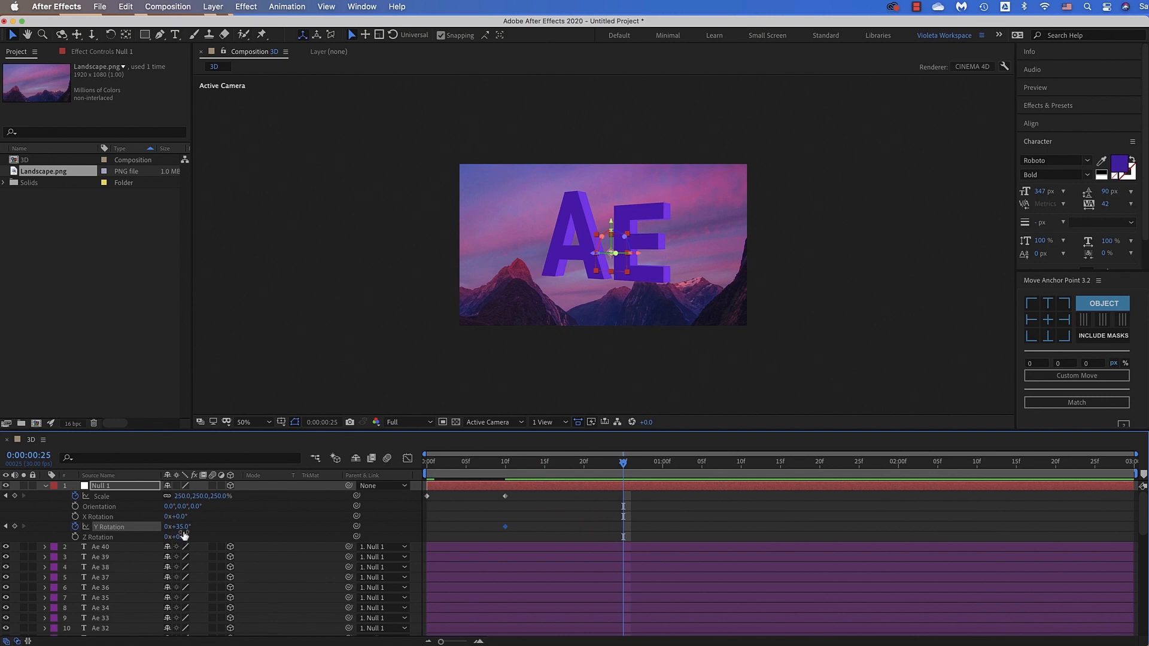
left_click(181, 526)
type("0")
Add a third Y Rotation keyframe of -35° to Null 1 at 0:00:01:15
left_click_drag(625, 465, 780, 481)
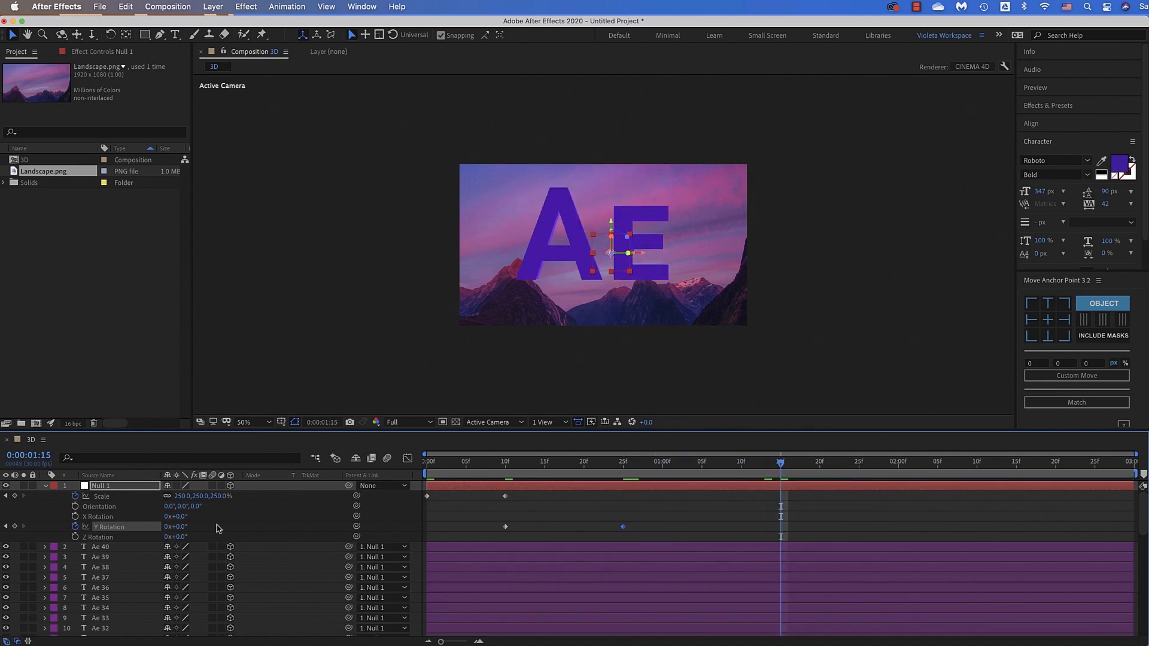
left_click(177, 527)
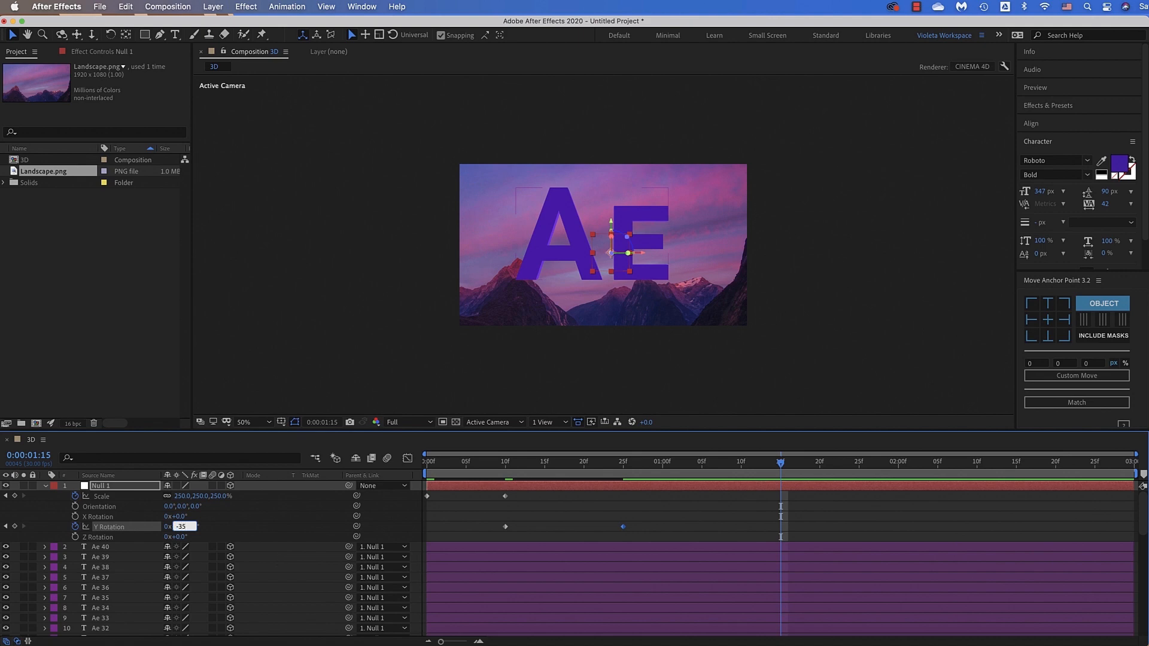
left_click(810, 505)
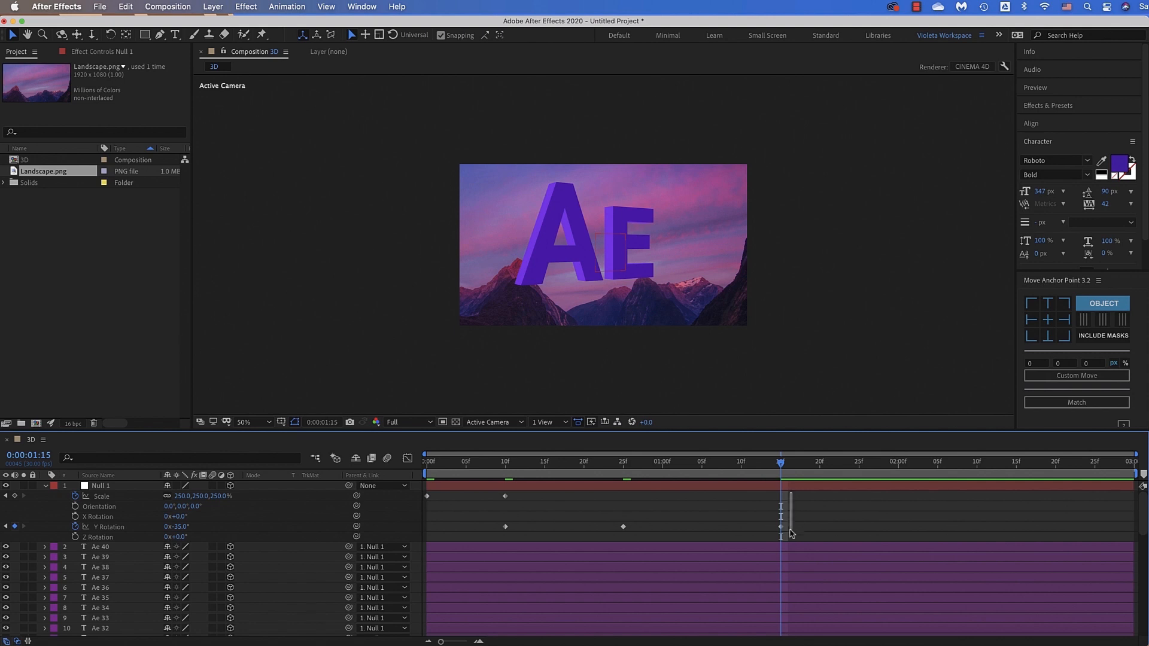
Apply Easy Ease to all of Null 1's Scale and Y Rotation keyframes
left_click_drag(792, 493, 424, 549)
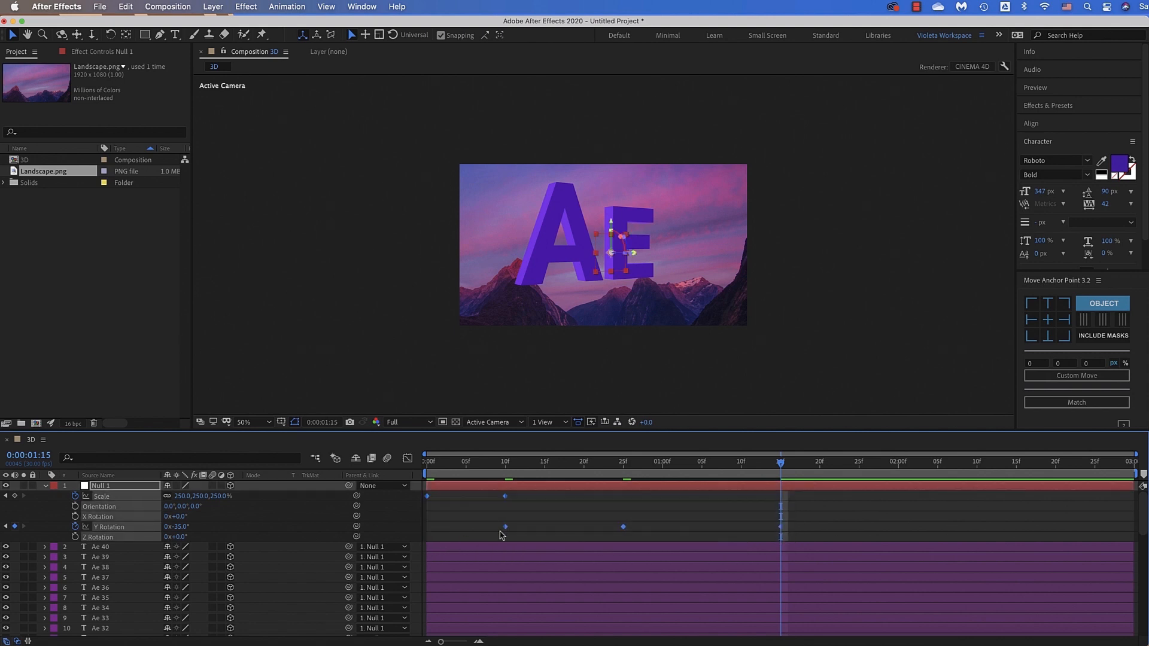
right_click(505, 531)
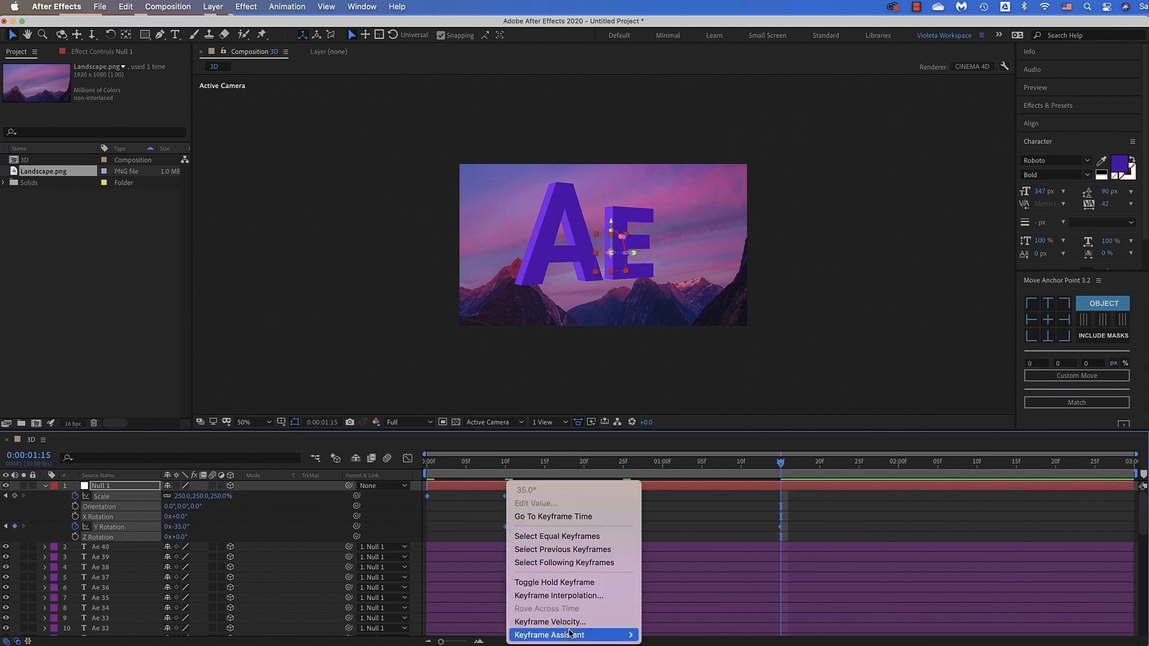
mouse_move(573, 635)
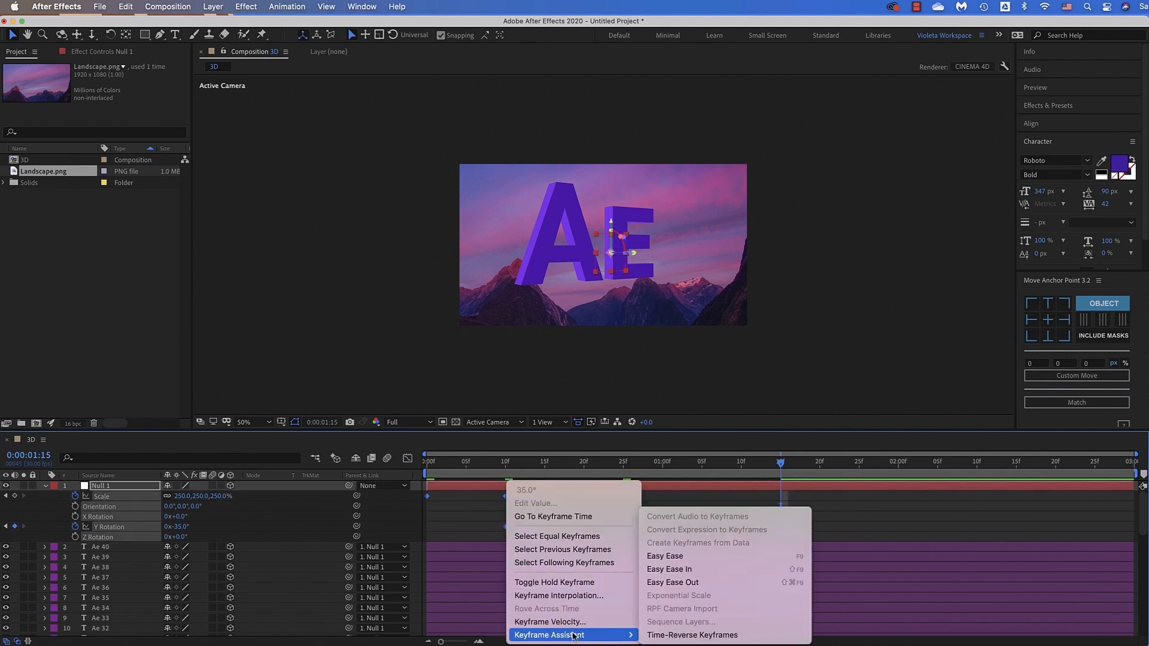
left_click(686, 556)
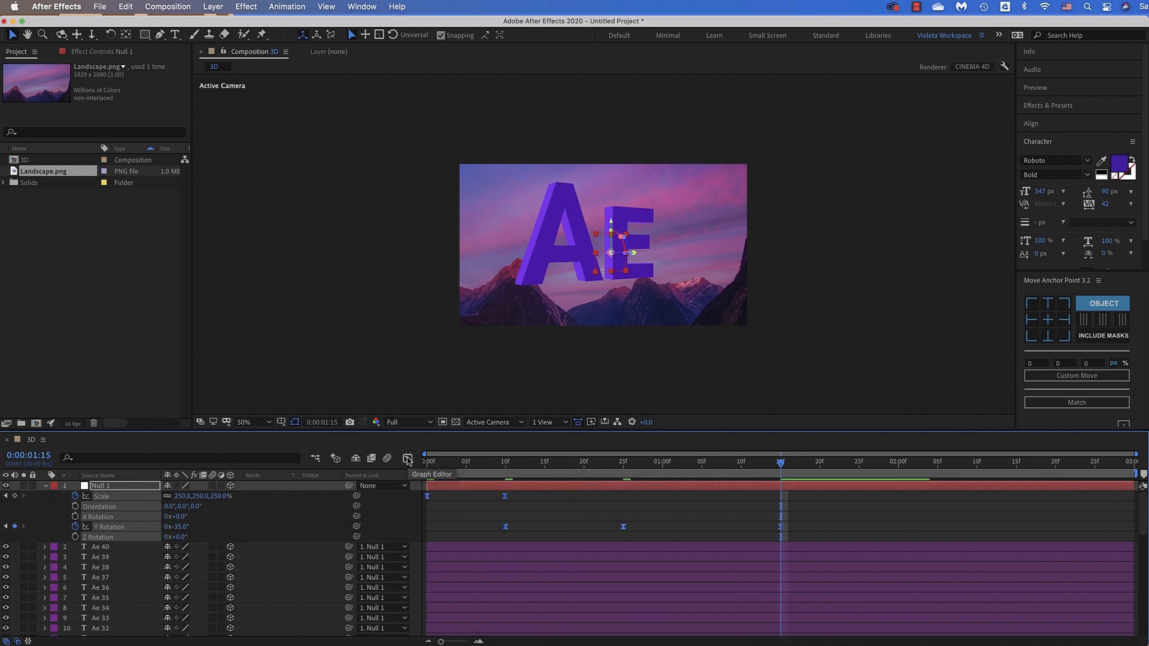
Reshape the easing between Null 1's Y Rotation keyframes in the speed graph, then return to the layer timeline
left_click(408, 460)
left_click(661, 630)
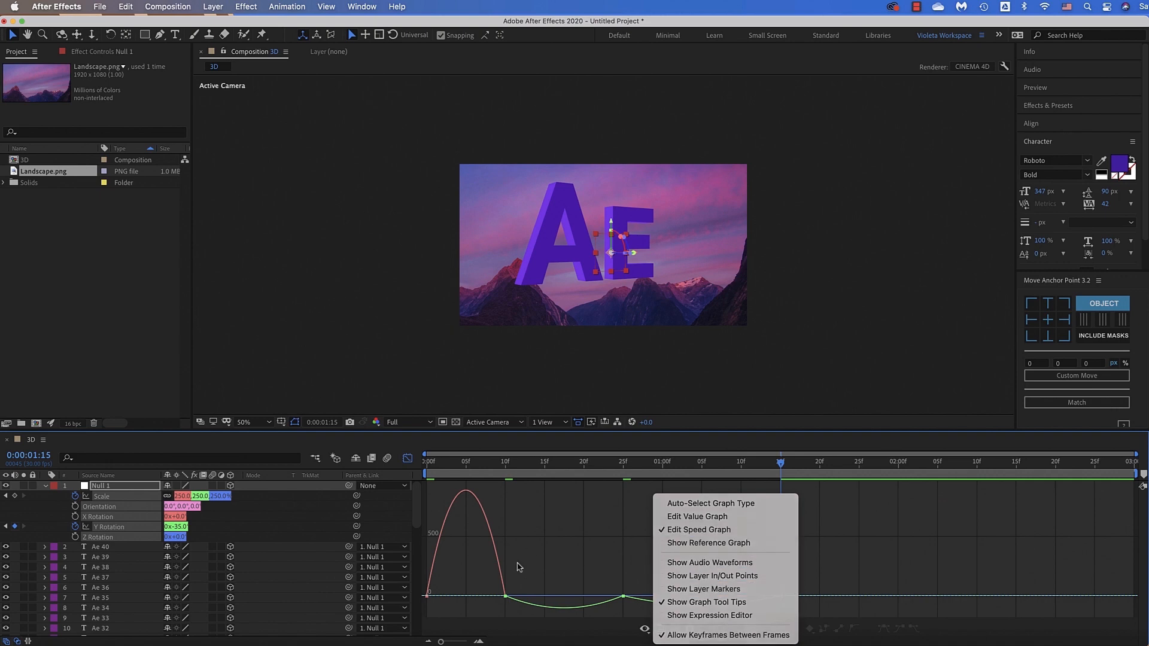
left_click(517, 570)
left_click_drag(524, 574, 514, 597)
left_click_drag(600, 576, 585, 607)
mouse_move(721, 585)
left_mouse_down()
mouse_move(794, 618)
mouse_move(721, 604)
left_mouse_up()
left_click(408, 458)
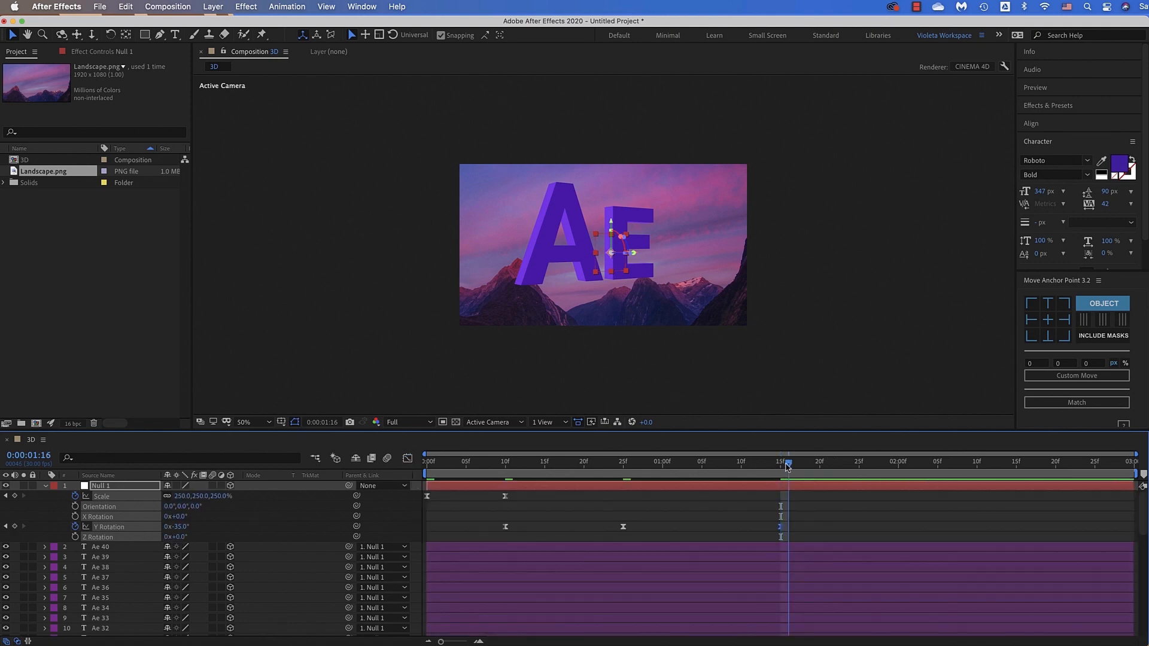
End the work area at 0:00:01:16, deselect everything and preview the text animation from the start
left_click_drag(784, 467, 788, 466)
key("n")
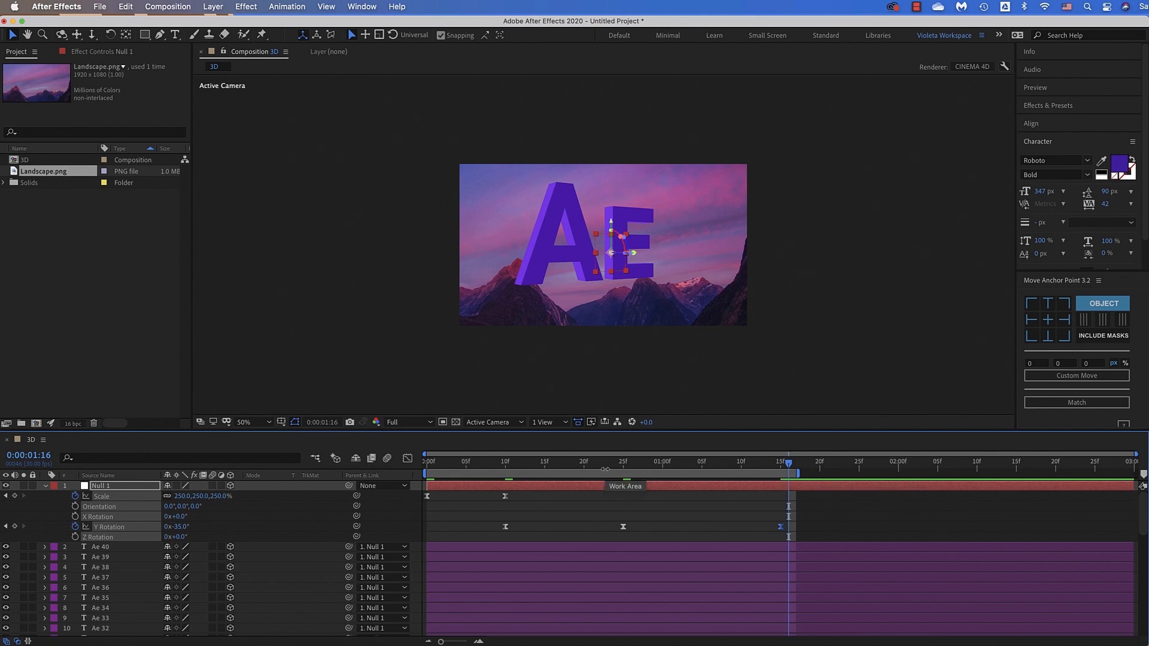
key("space")
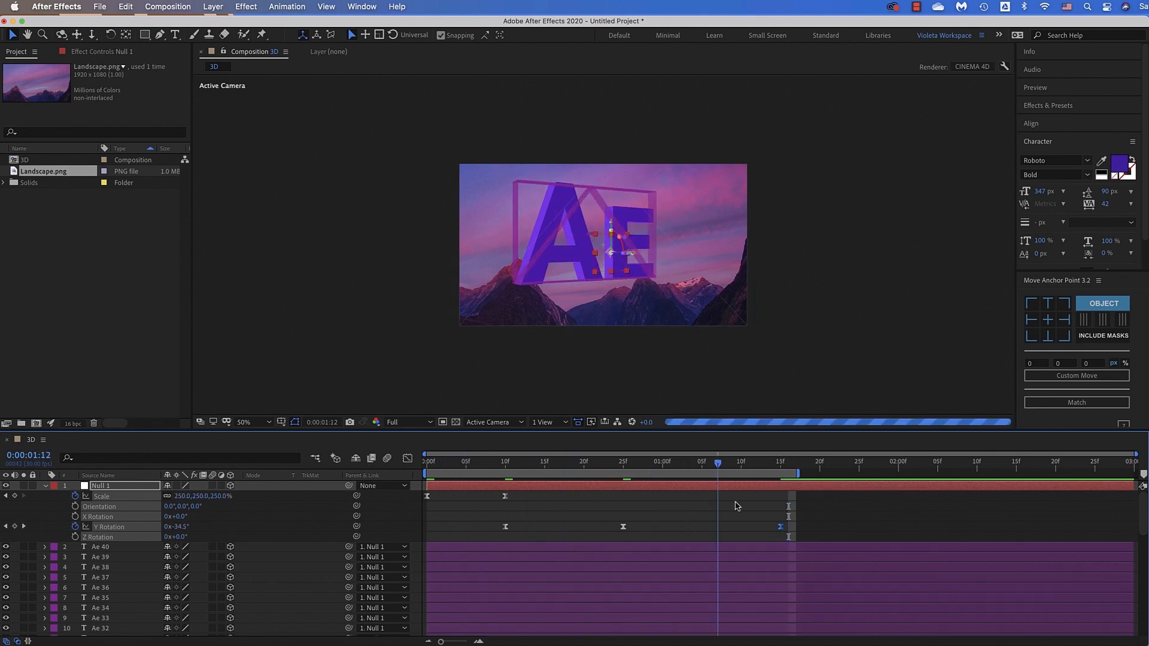
key("space")
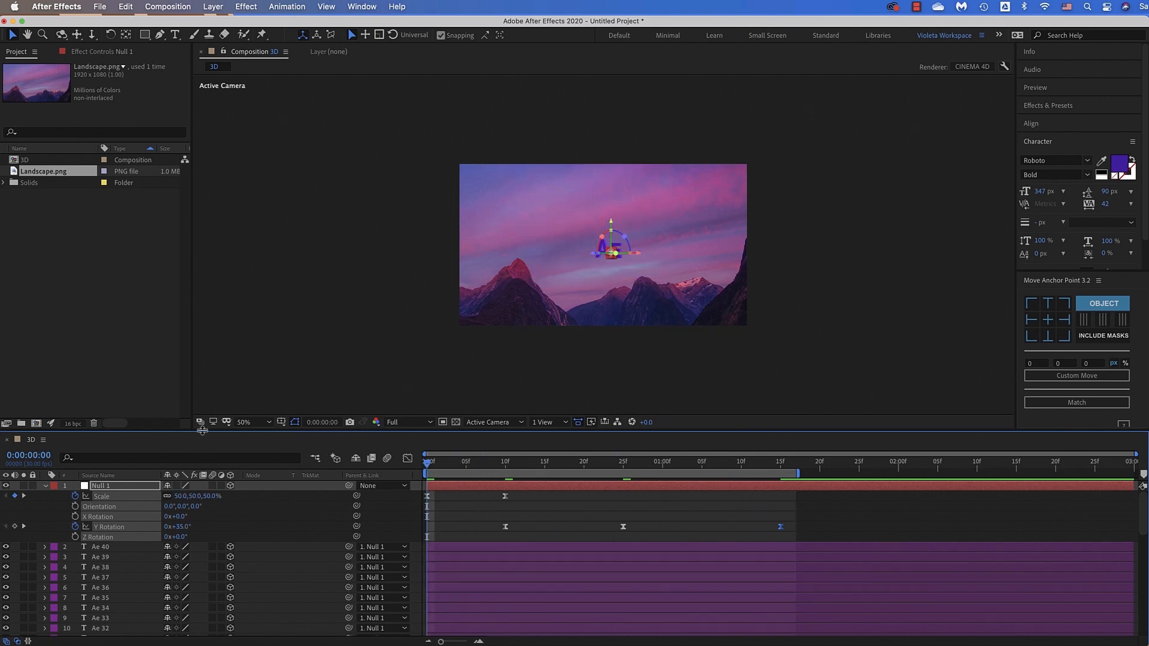
key("F2")
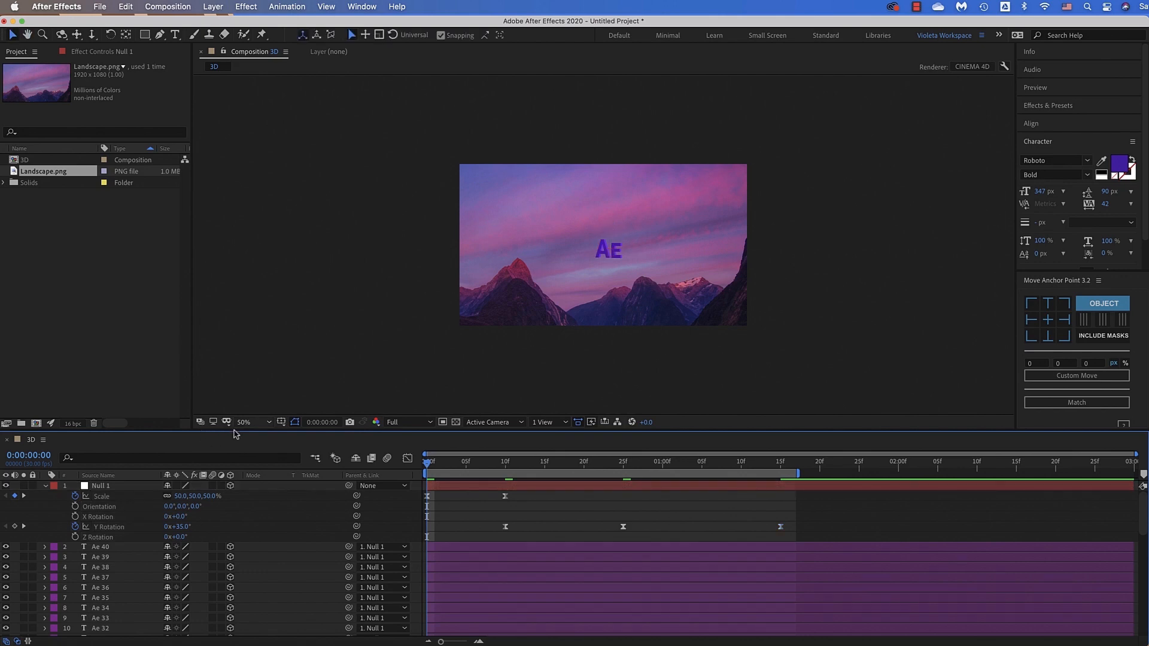
key("space")
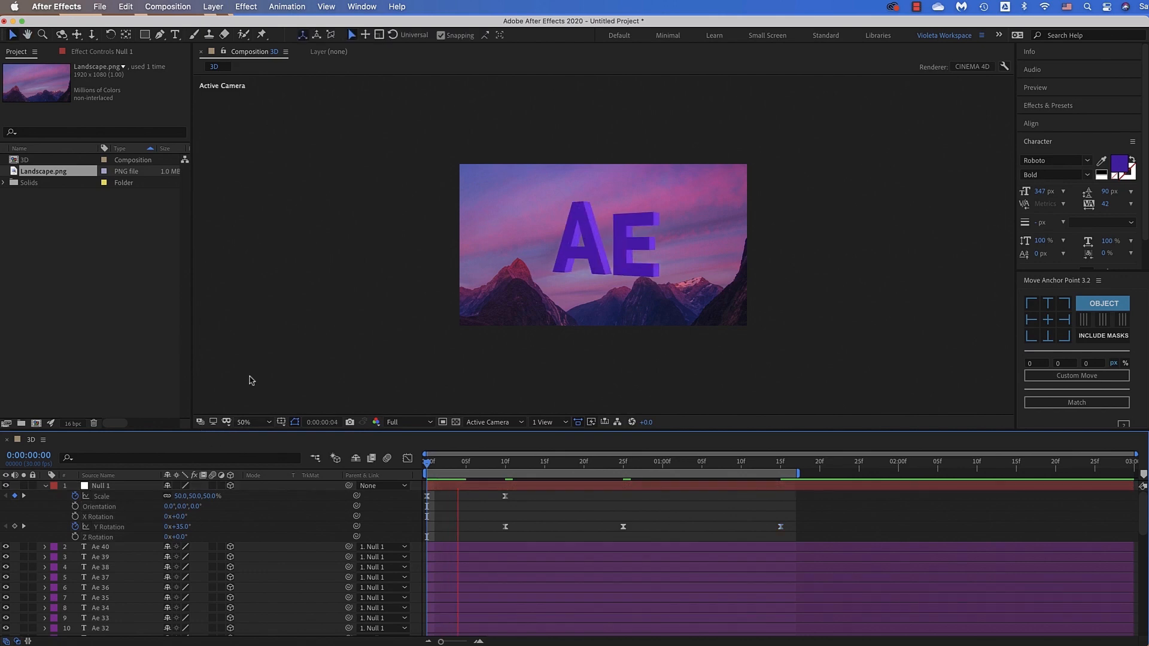